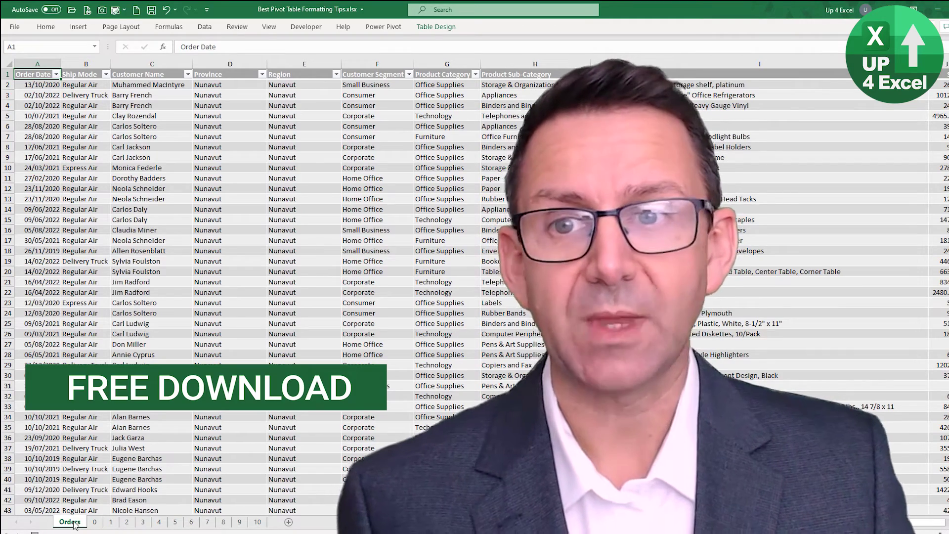
Switch to the Pivot sheet and select the January Atlantic Consumer Profit cell.
click(93, 523)
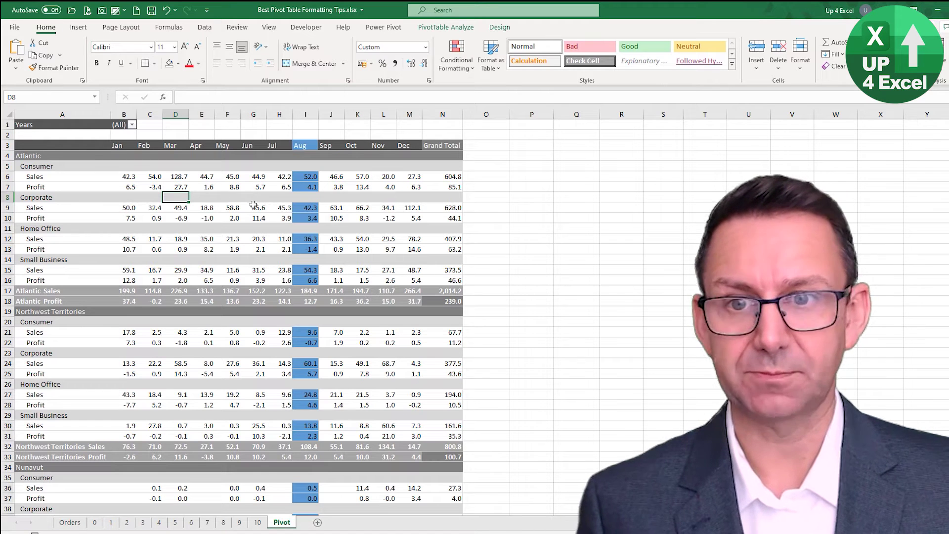
click(129, 188)
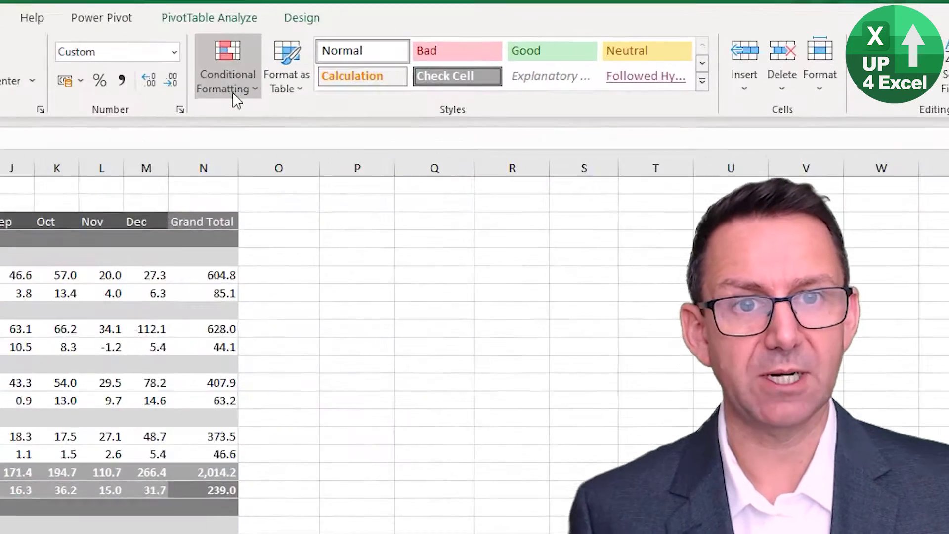
Apply a Green - White - Red colour scale to the January Atlantic Consumer Profit cell (6.5).
click(460, 71)
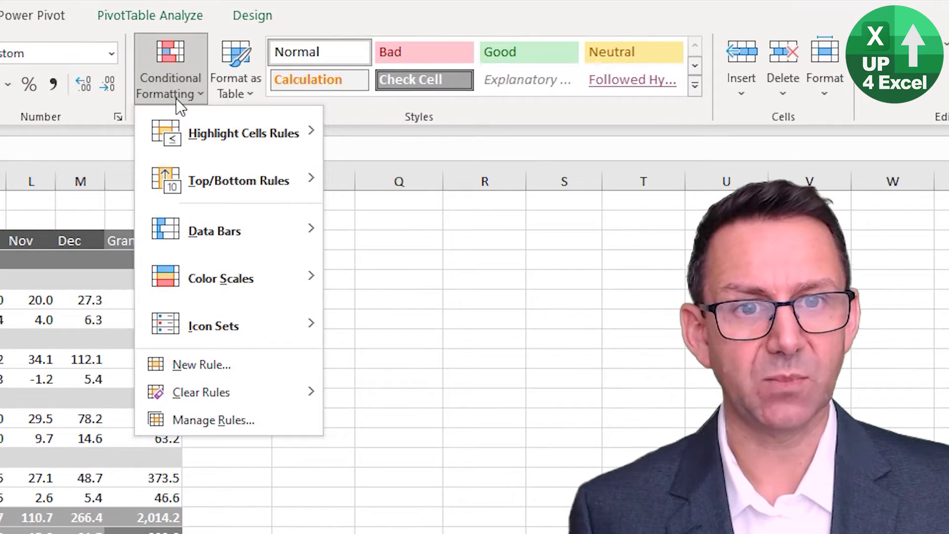
mouse_move(199, 278)
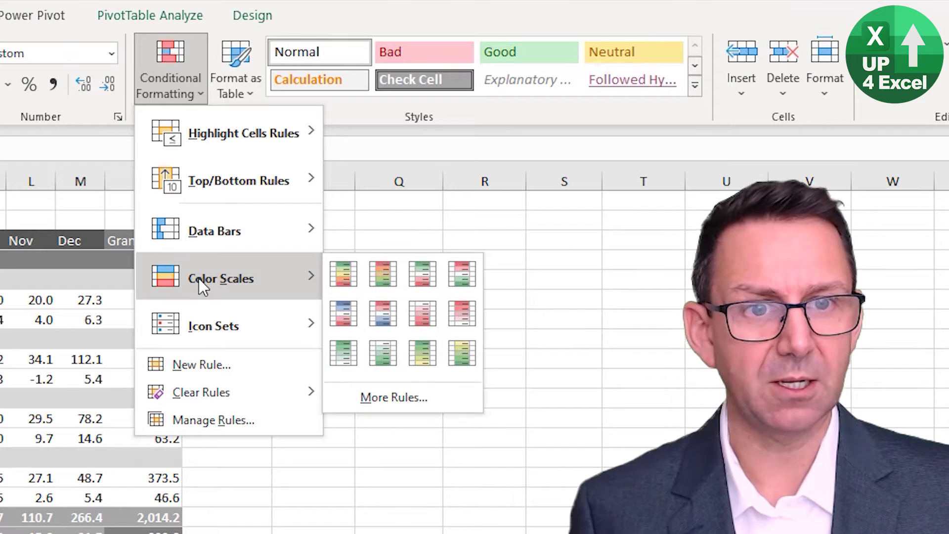
click(429, 274)
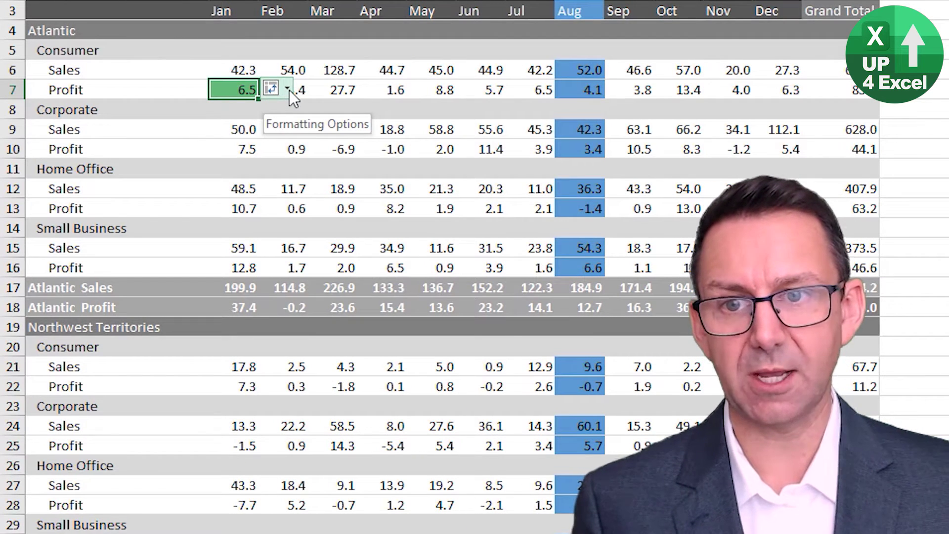
click(288, 89)
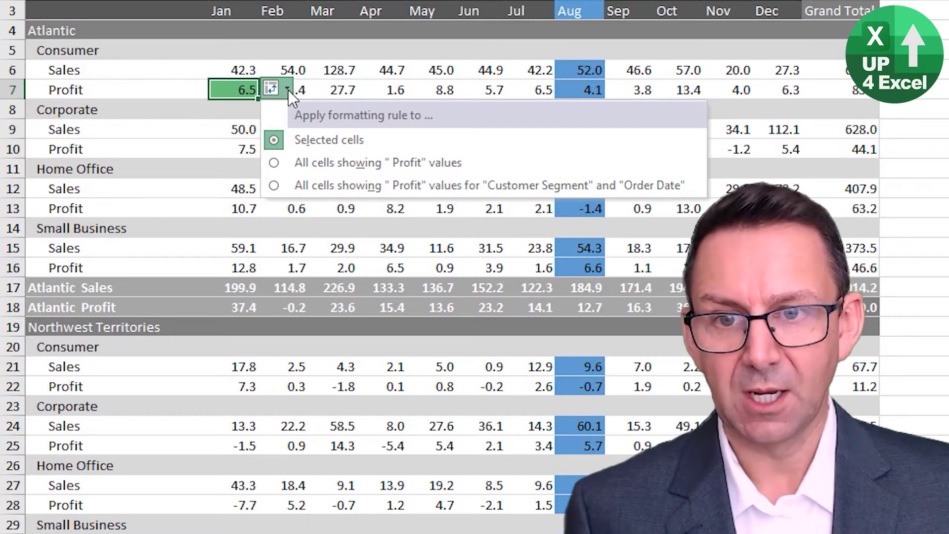
Apply the scale to all Profit values by Customer Segment and Order Date, excluding region subtotals.
click(416, 163)
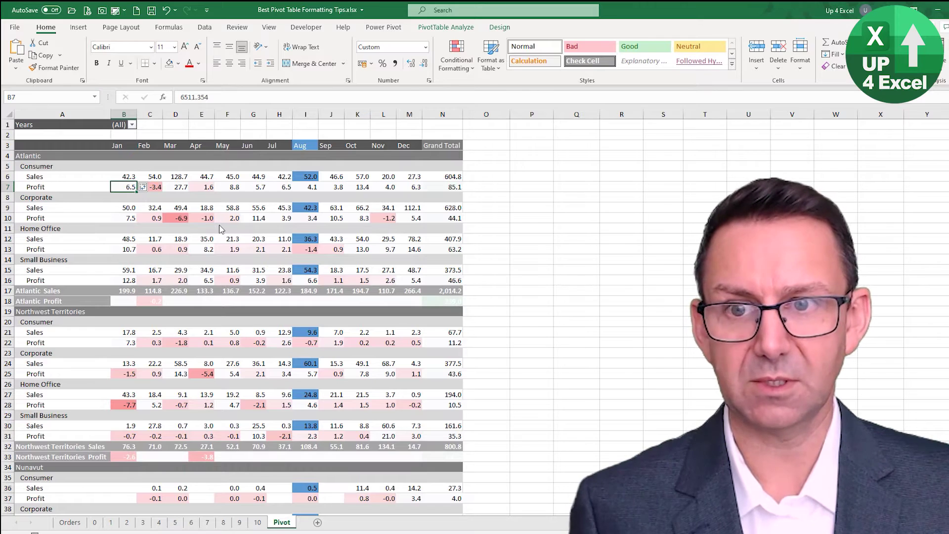
click(143, 187)
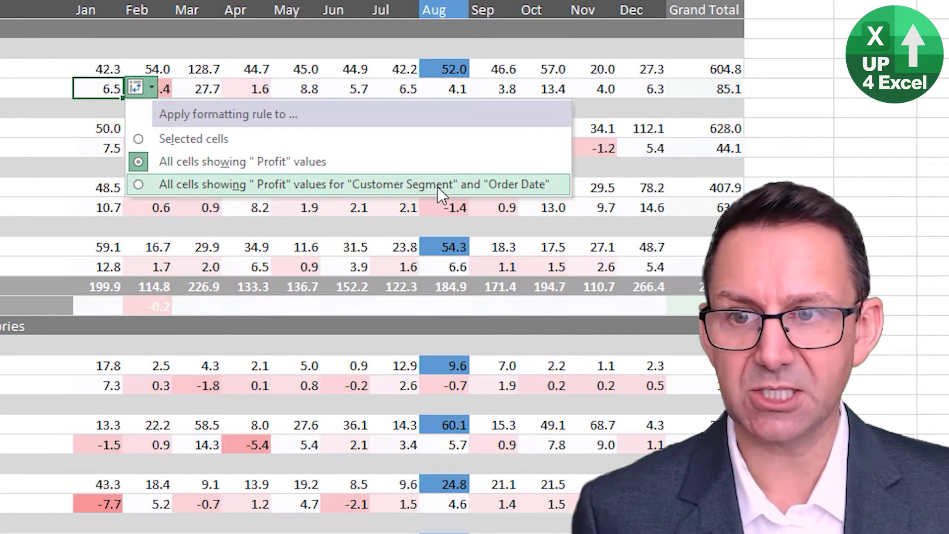
click(397, 184)
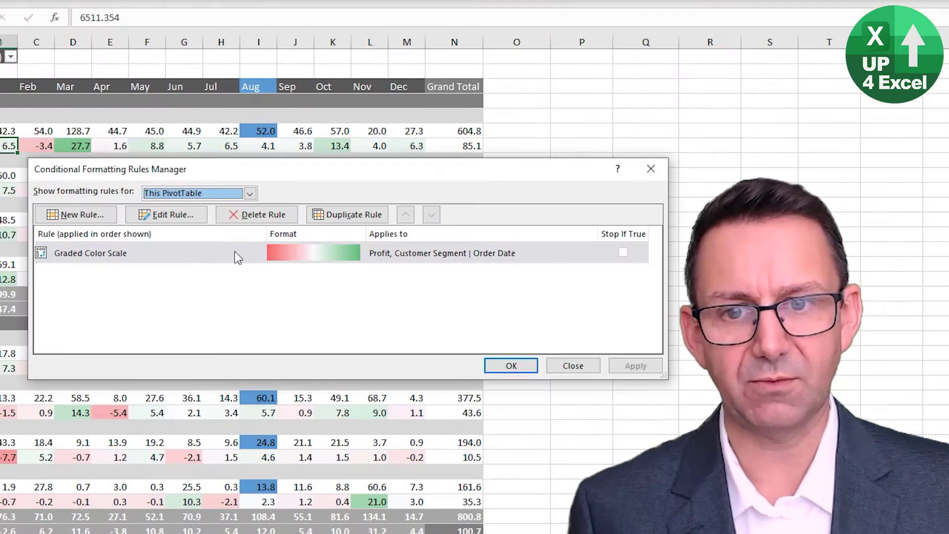
Edit the Graded Color Scale rule so its midpoint is the Number 0.
click(203, 255)
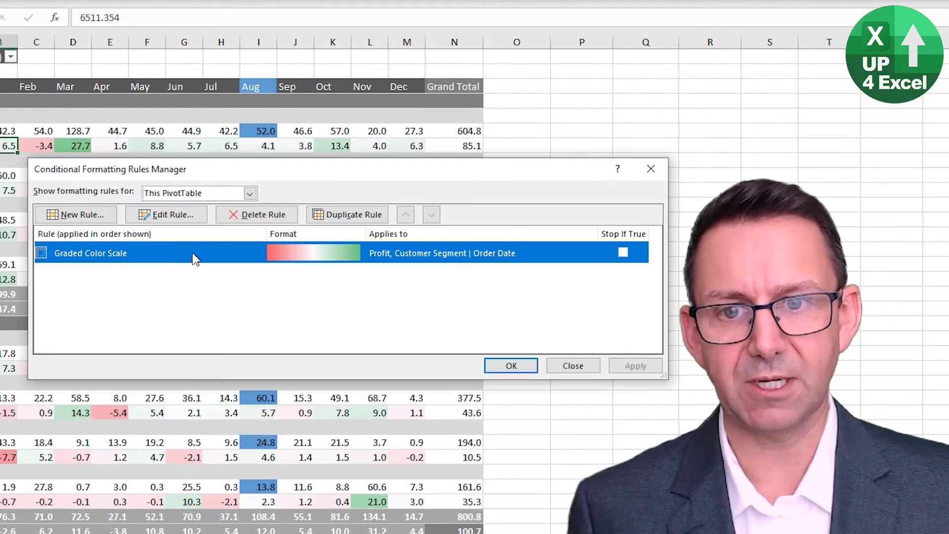
click(171, 218)
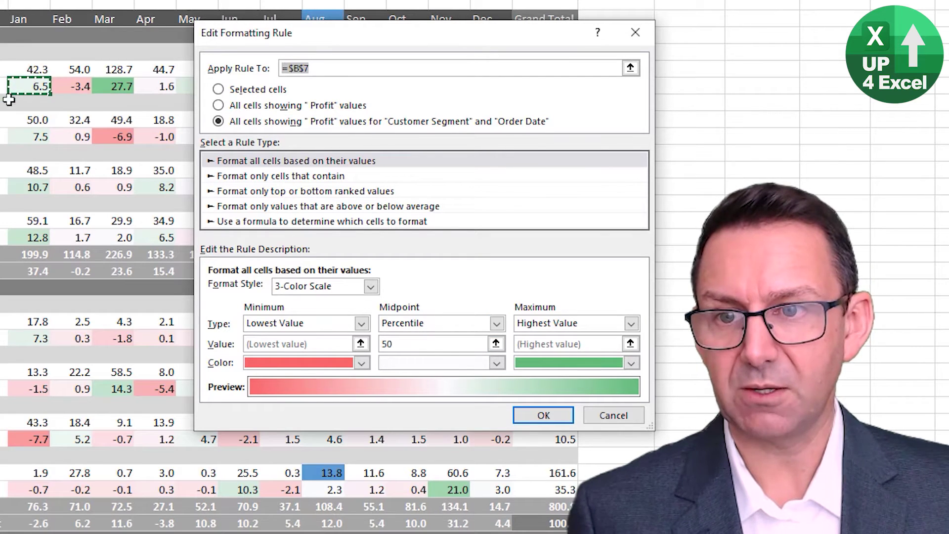
click(496, 323)
click(391, 340)
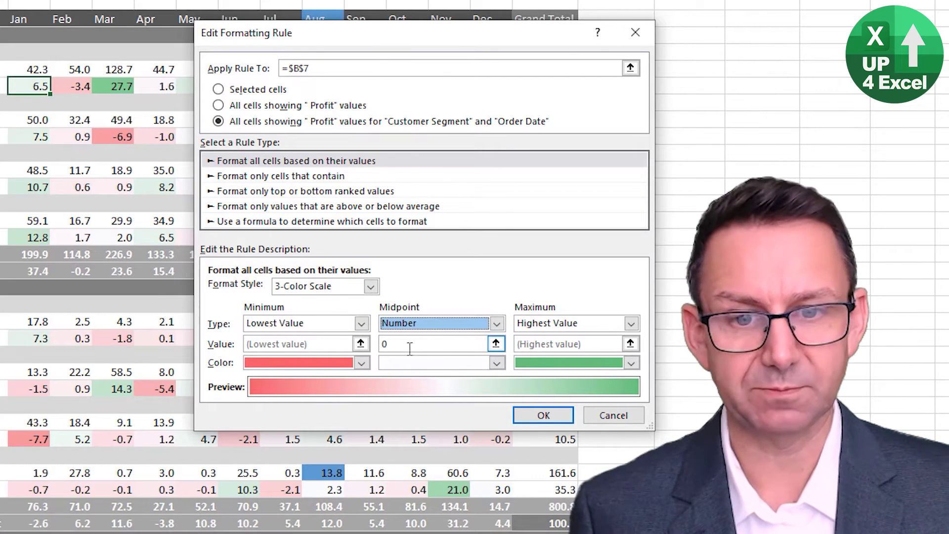
click(544, 415)
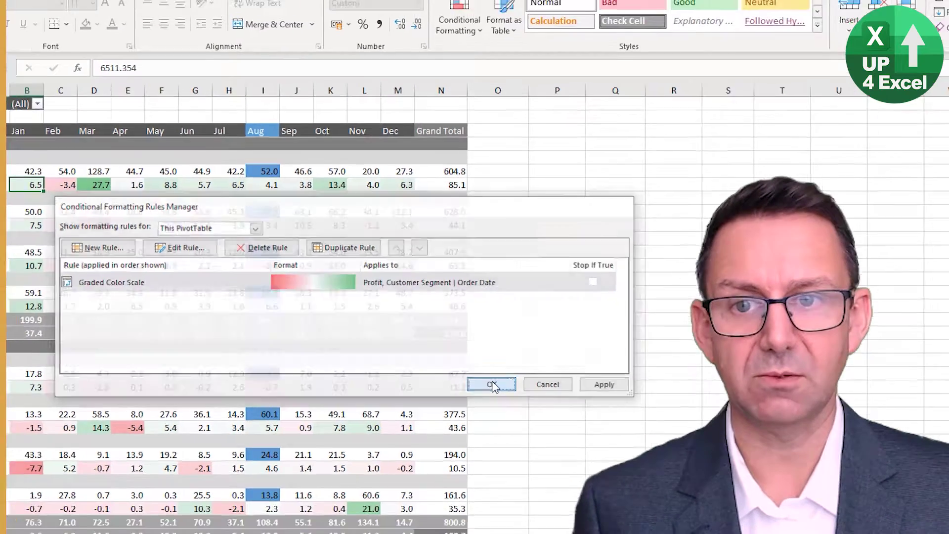
click(497, 403)
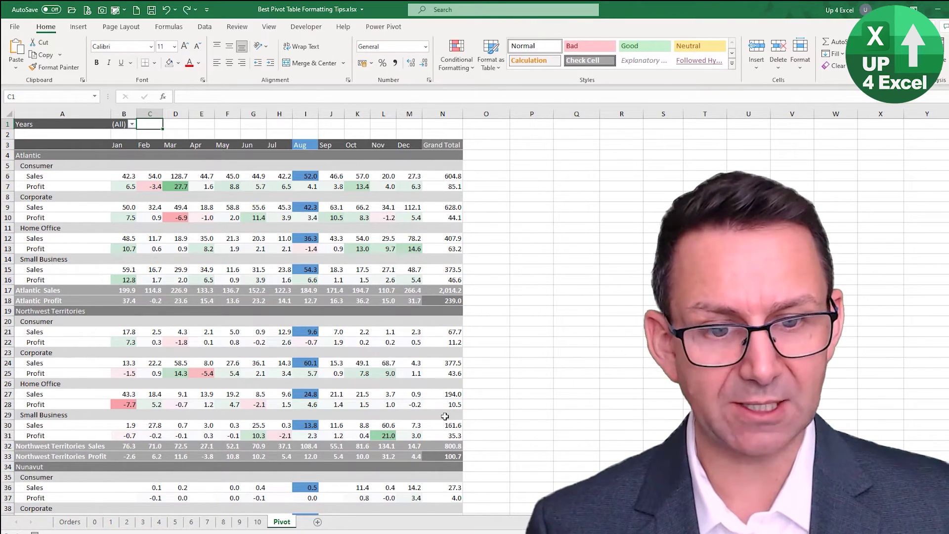
scroll(446, 420, down, 13)
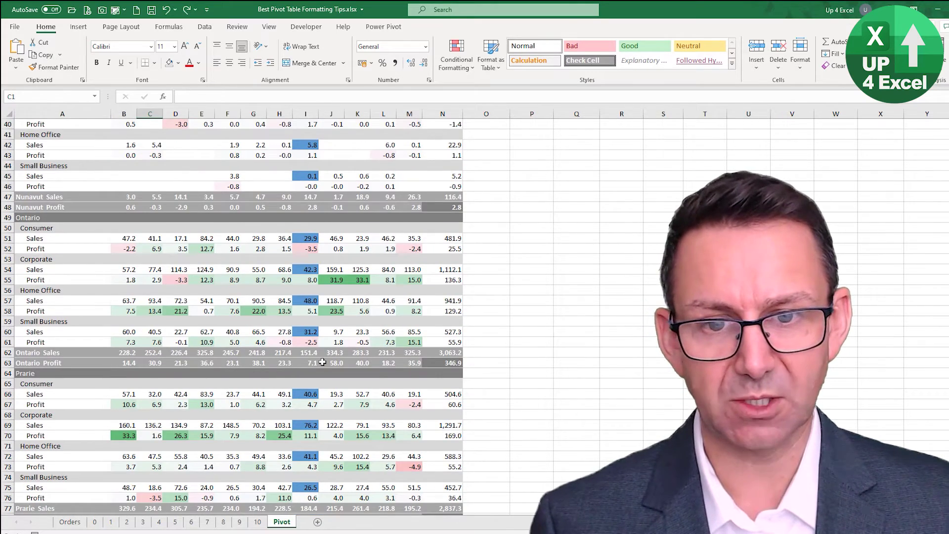
scroll(312, 430, down, 3)
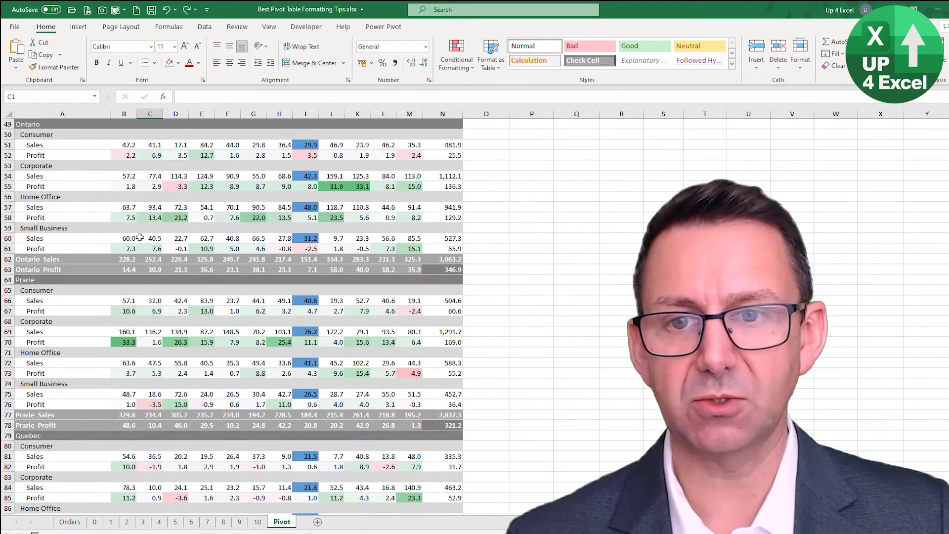
scroll(140, 257, up, 4)
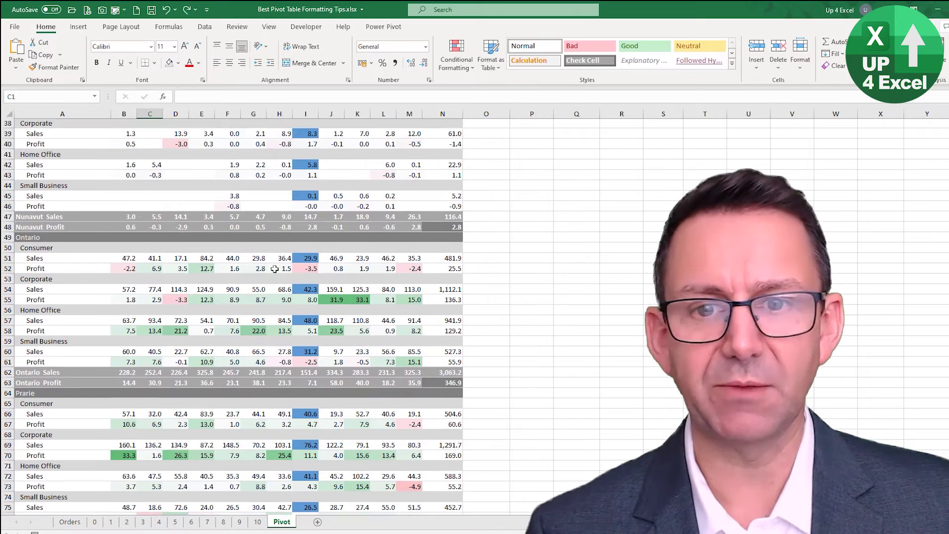
scroll(274, 269, up, 12)
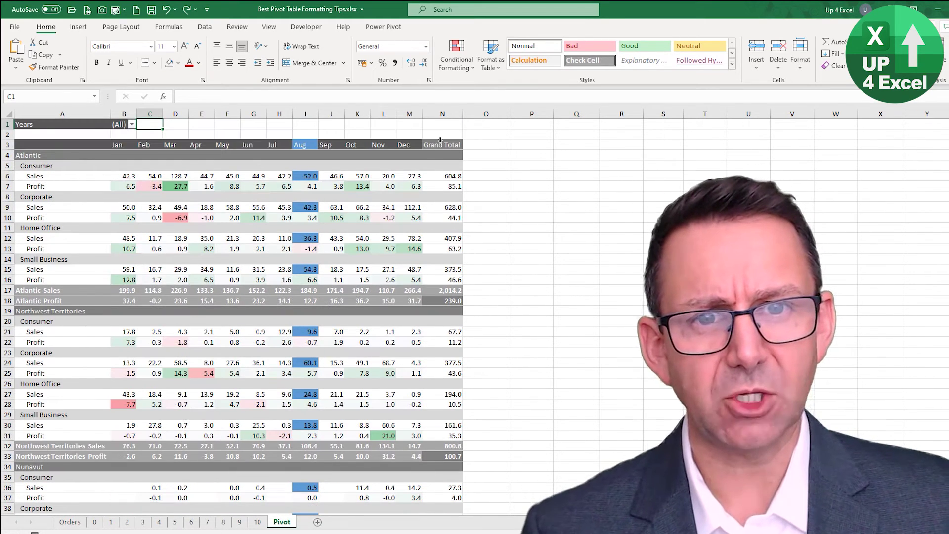
click(440, 140)
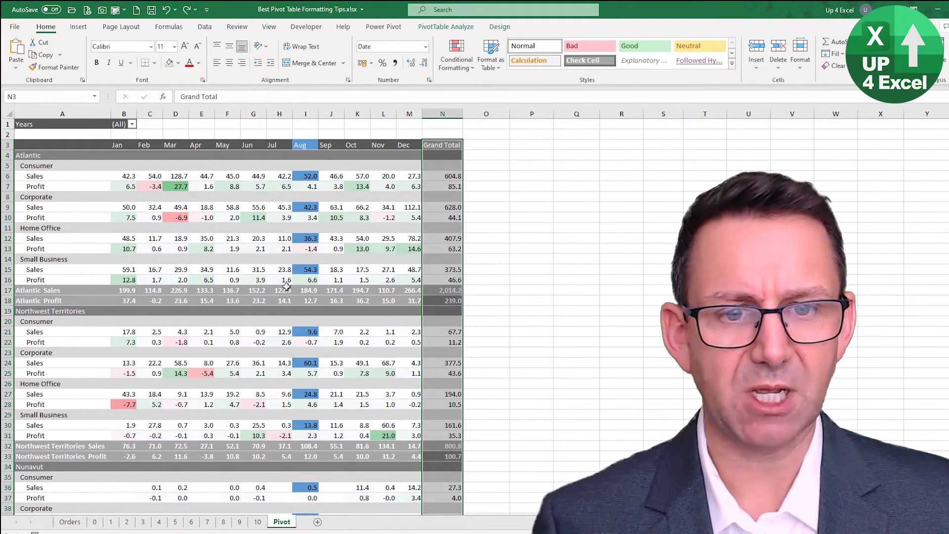
Select every Profit row including Grand Total values, check them, then clear the selection.
ctrl+click(20, 280)
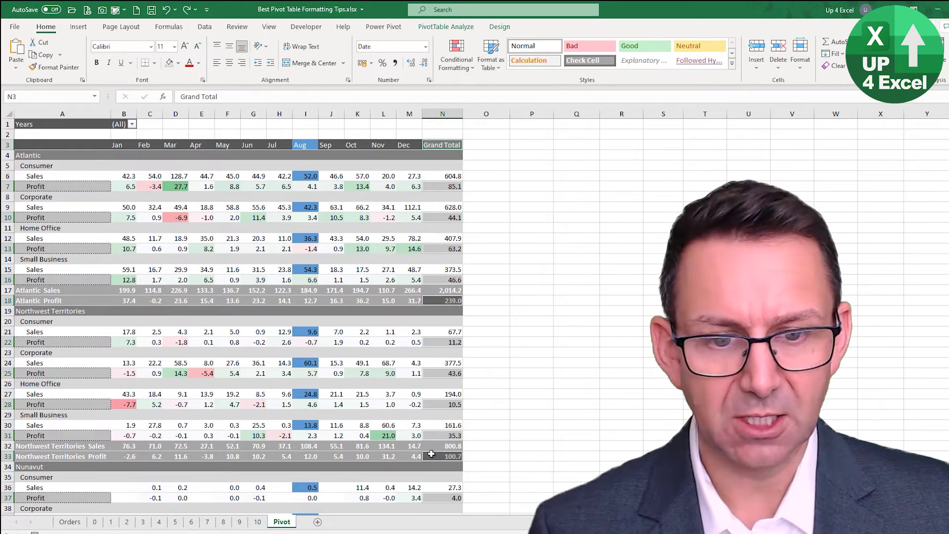
scroll(429, 455, down, 9)
scroll(440, 432, down, 20)
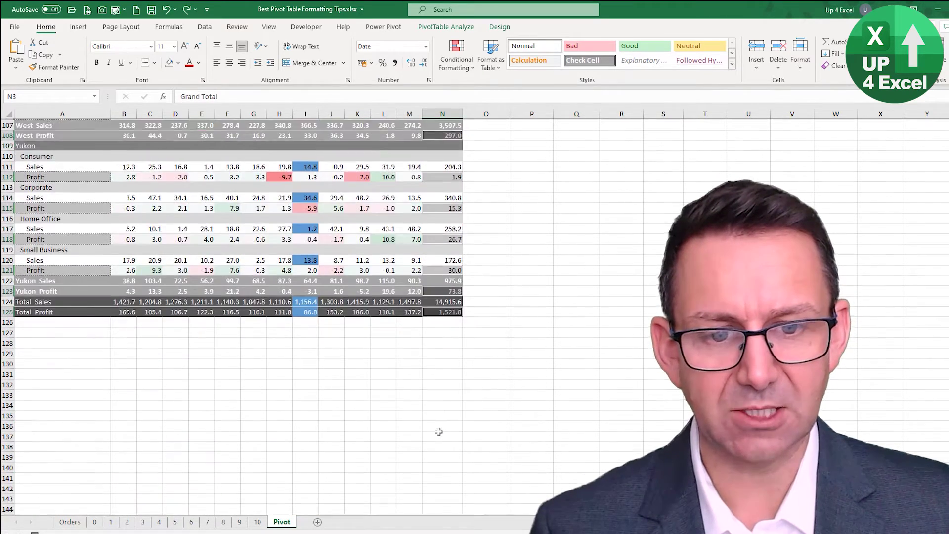
scroll(424, 353, up, 20)
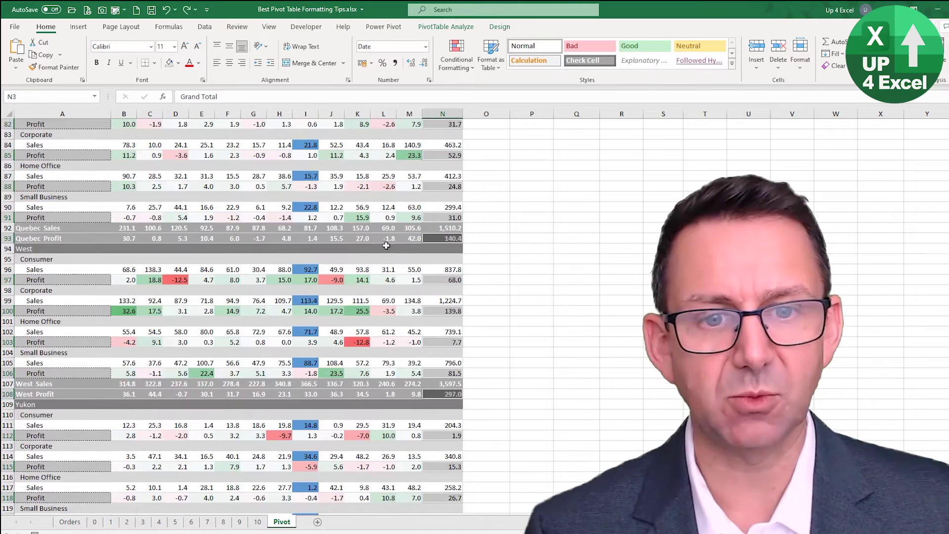
scroll(383, 224, up, 5)
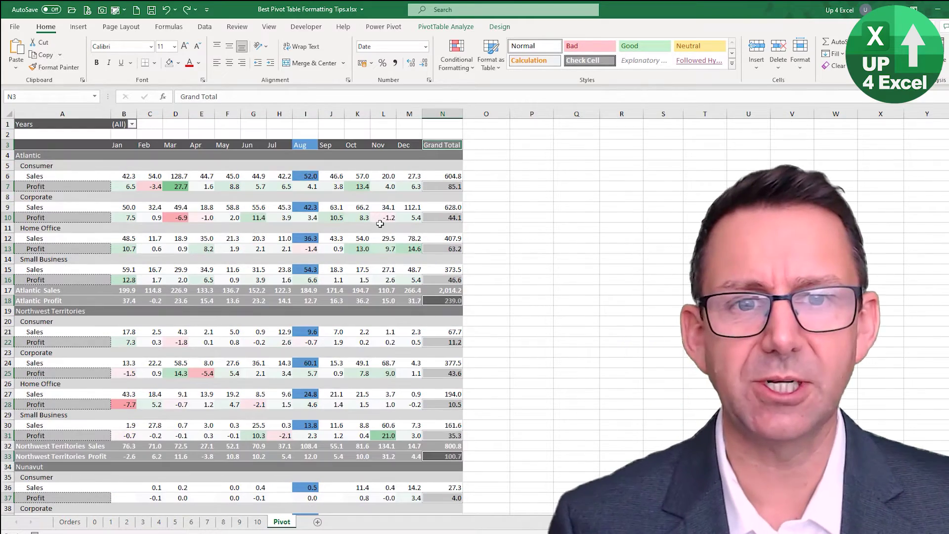
click(271, 207)
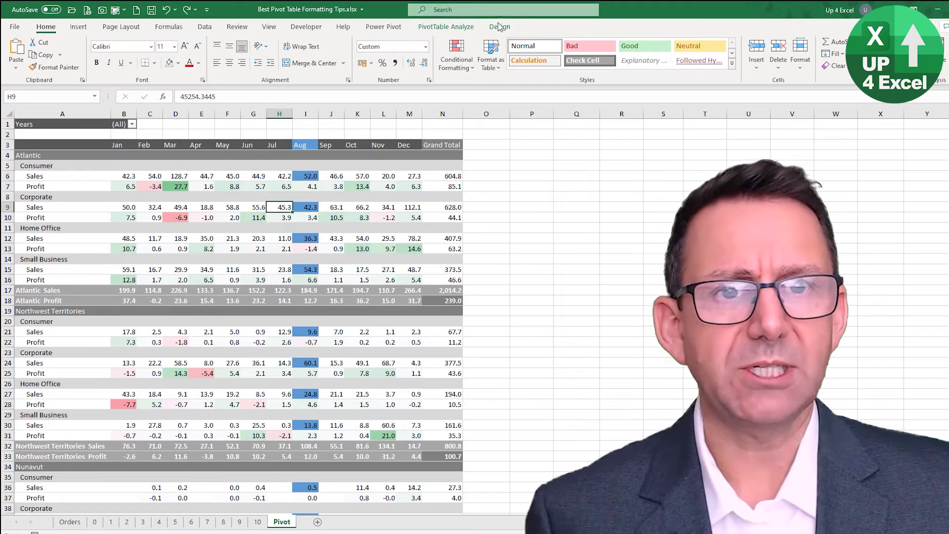
click(499, 26)
click(20, 65)
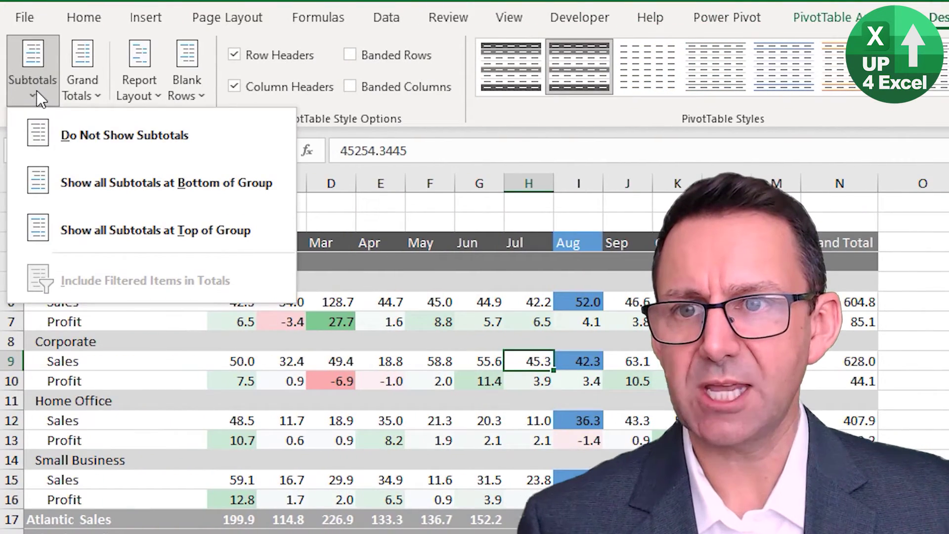
click(183, 132)
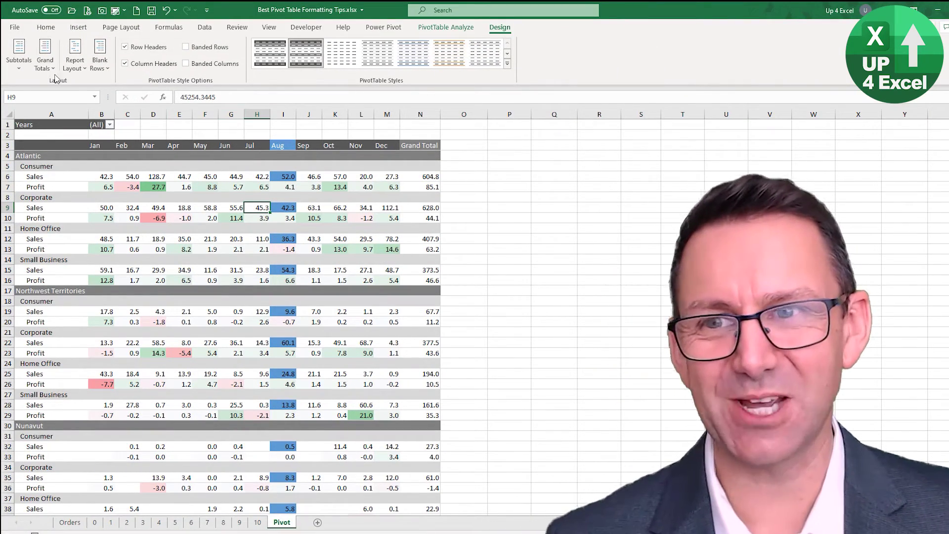
click(45, 62)
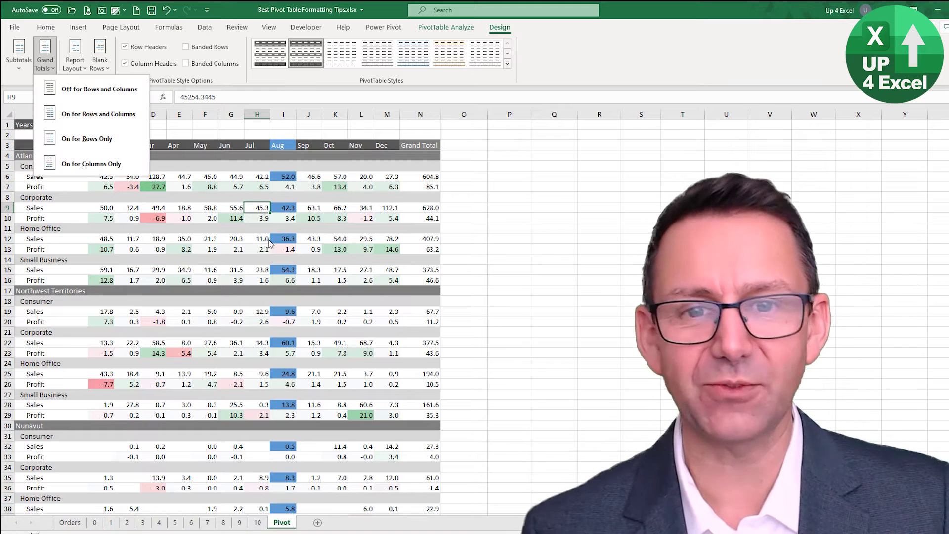
click(274, 233)
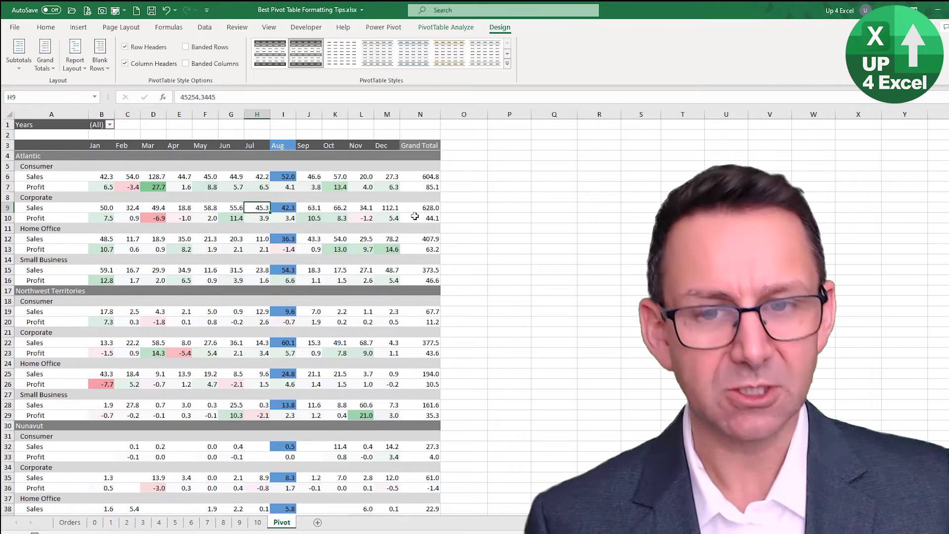
click(426, 142)
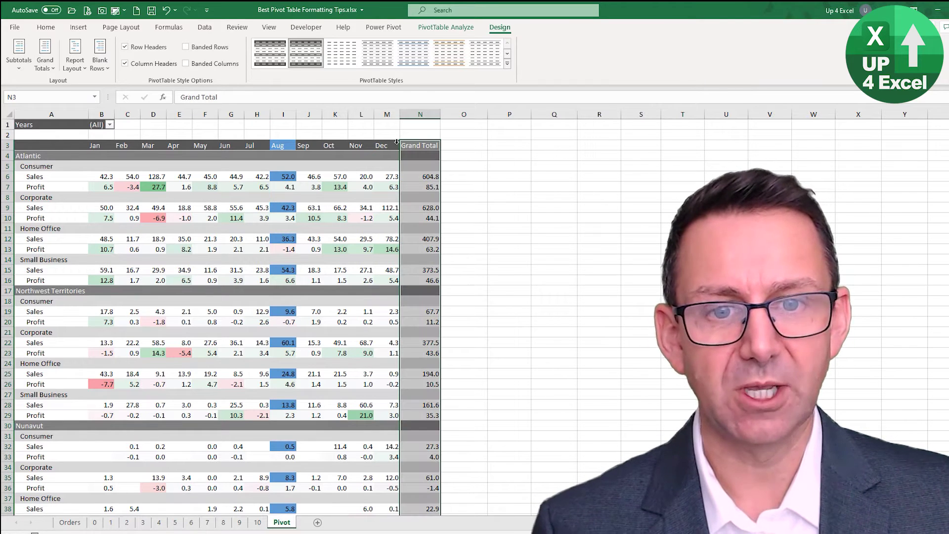
Apply a Red - Yellow - Green colour scale to the Grand Total column's Profit cells.
click(20, 281)
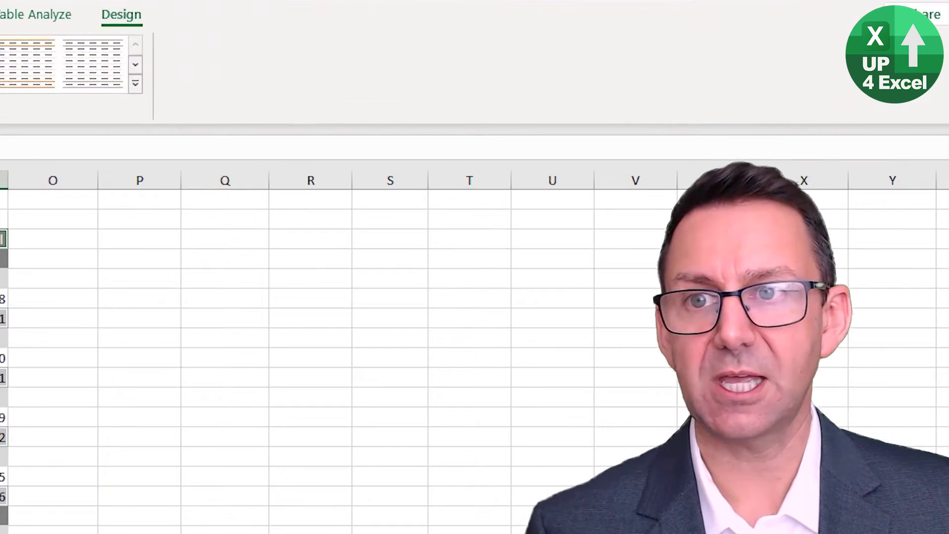
click(45, 27)
click(460, 69)
mouse_move(127, 277)
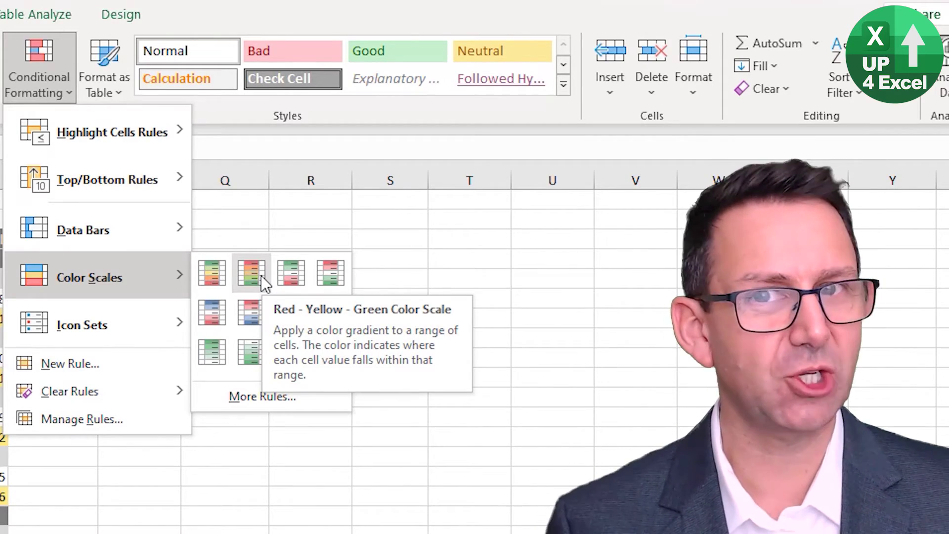
click(252, 274)
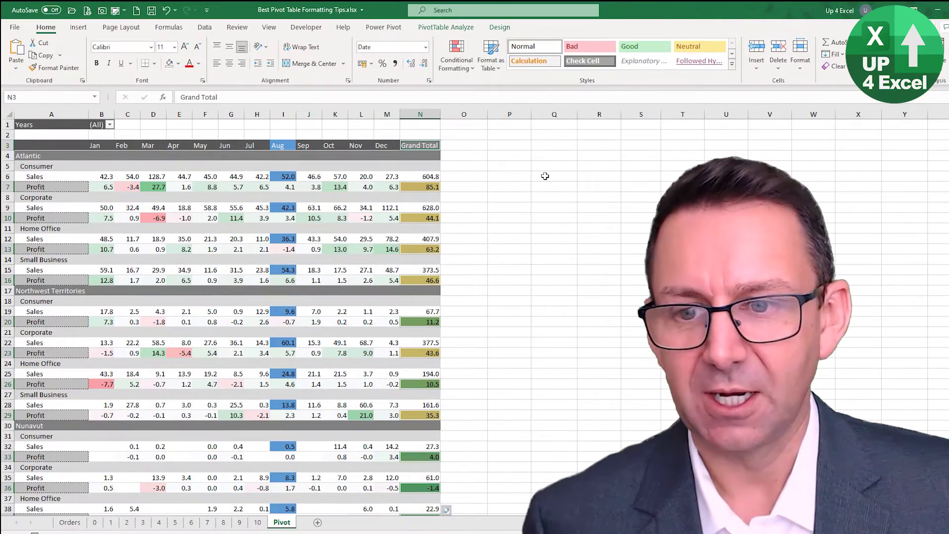
scroll(344, 317, down, 20)
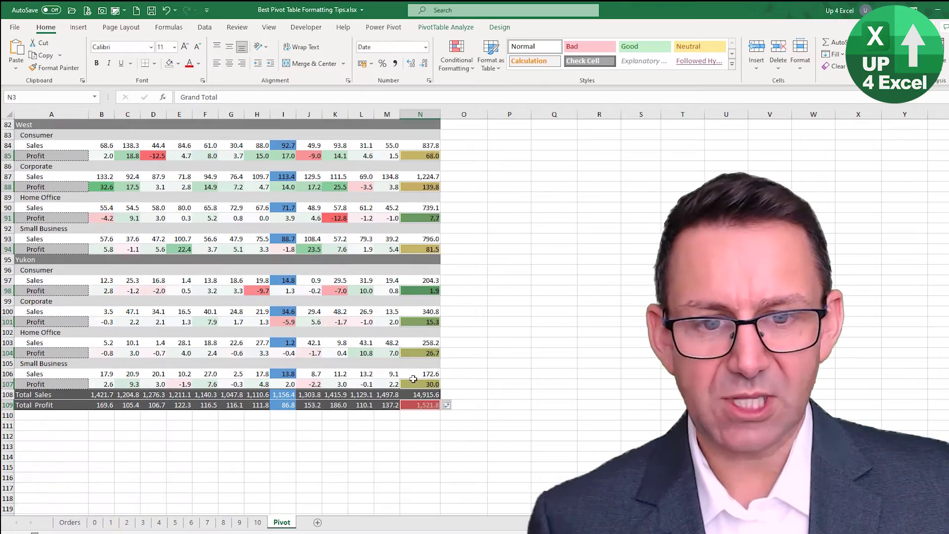
scroll(420, 406, up, 6)
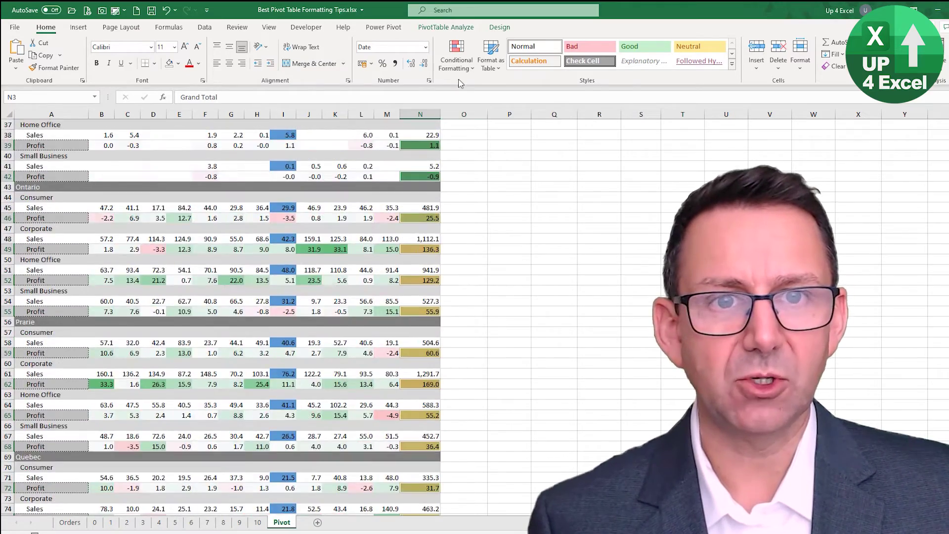
click(456, 68)
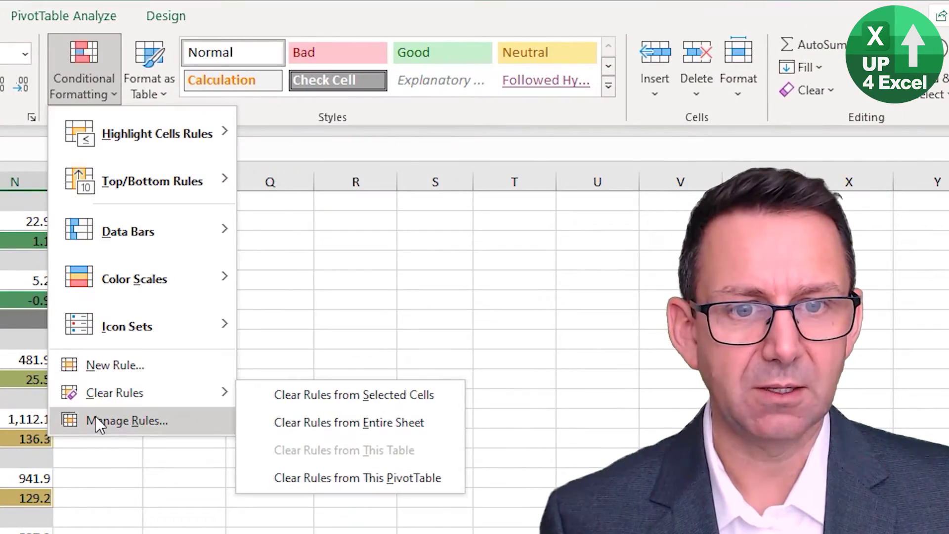
Trim ',$N$109' from the Grand Total colour scale's Applies to range and apply it.
click(268, 346)
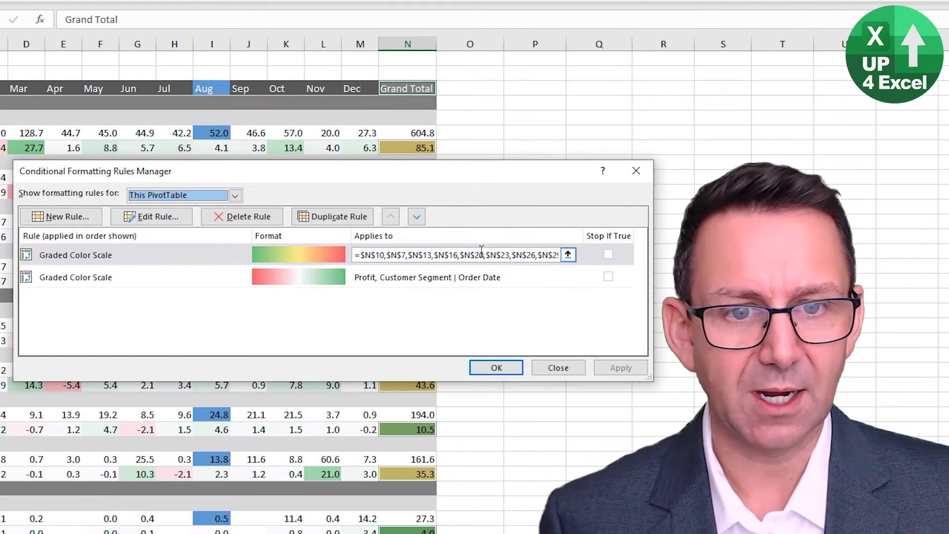
drag(482, 255, 355, 254)
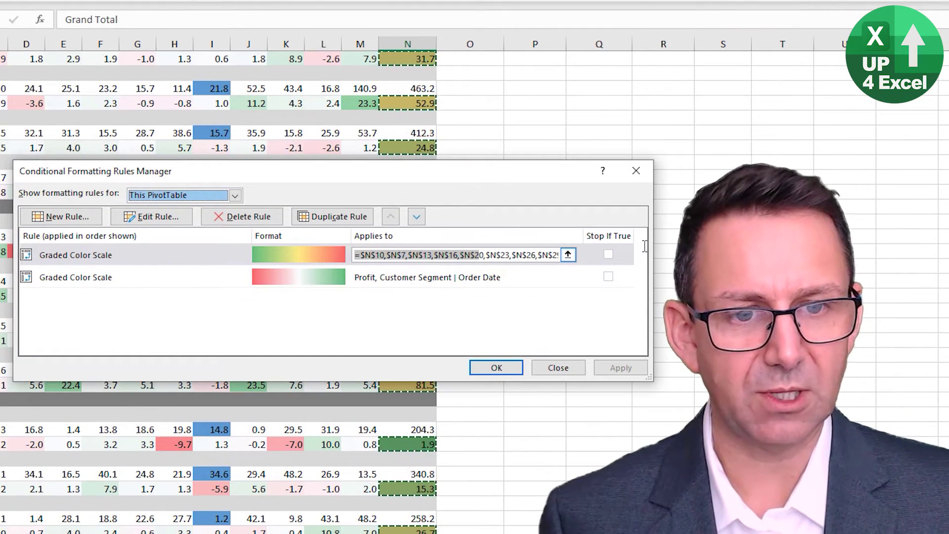
click(508, 255)
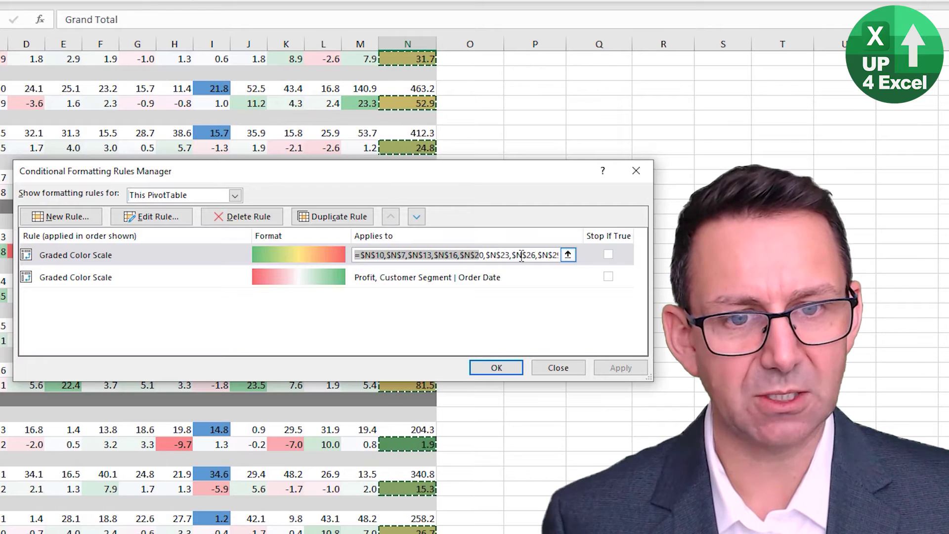
click(524, 256)
key(End)
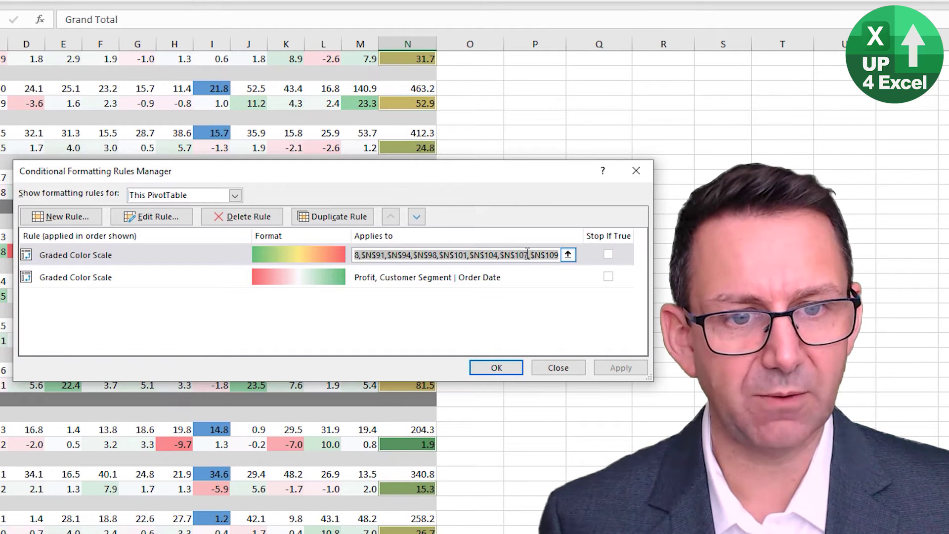
drag(529, 256, 557, 255)
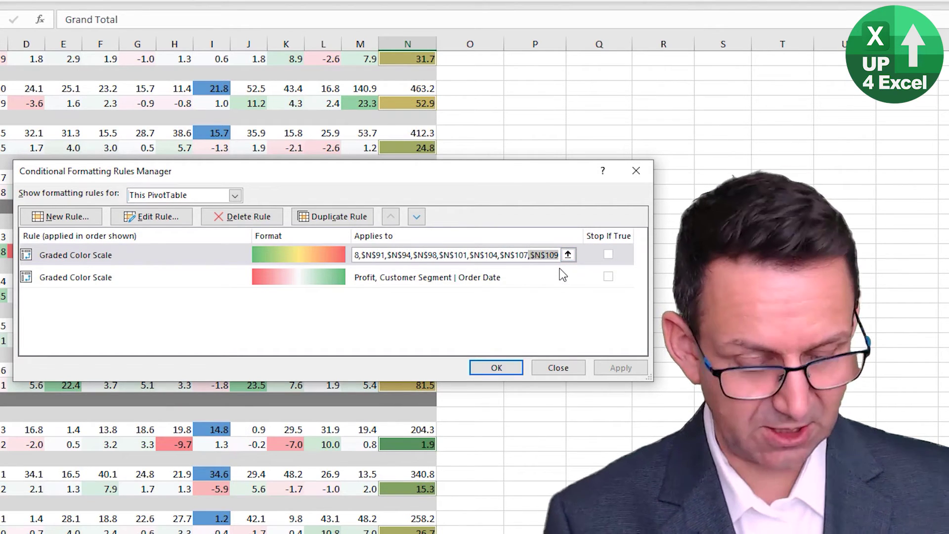
key(BackSpace)
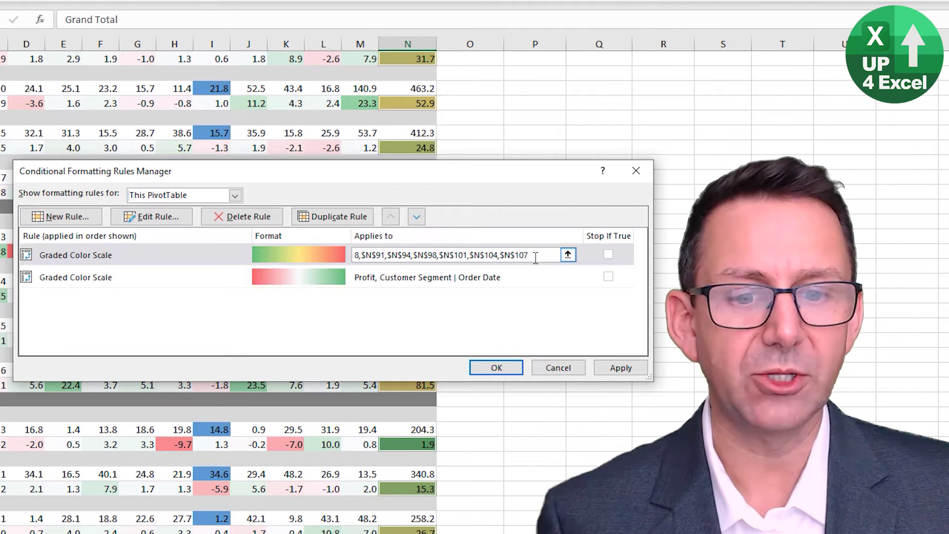
click(620, 368)
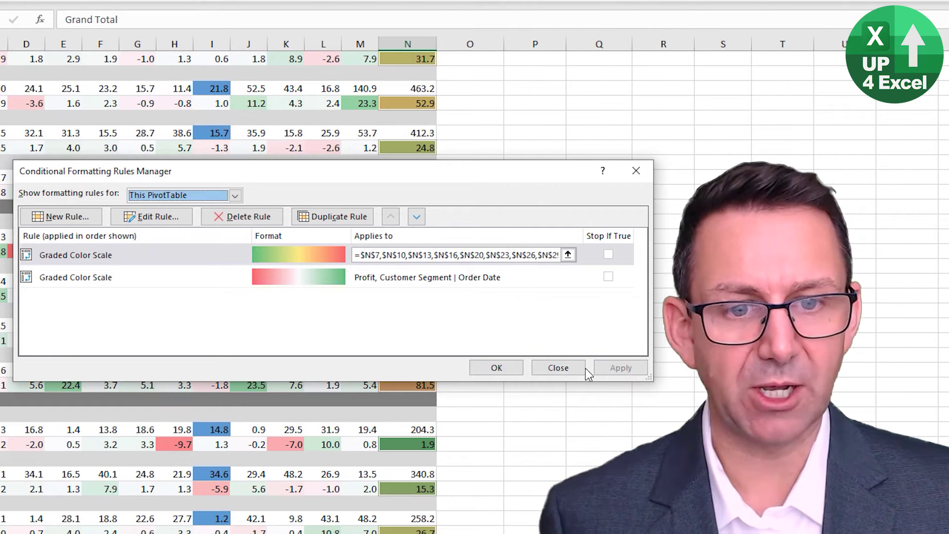
Close the rules manager and show all subtotals at the bottom of each group.
click(492, 369)
click(382, 301)
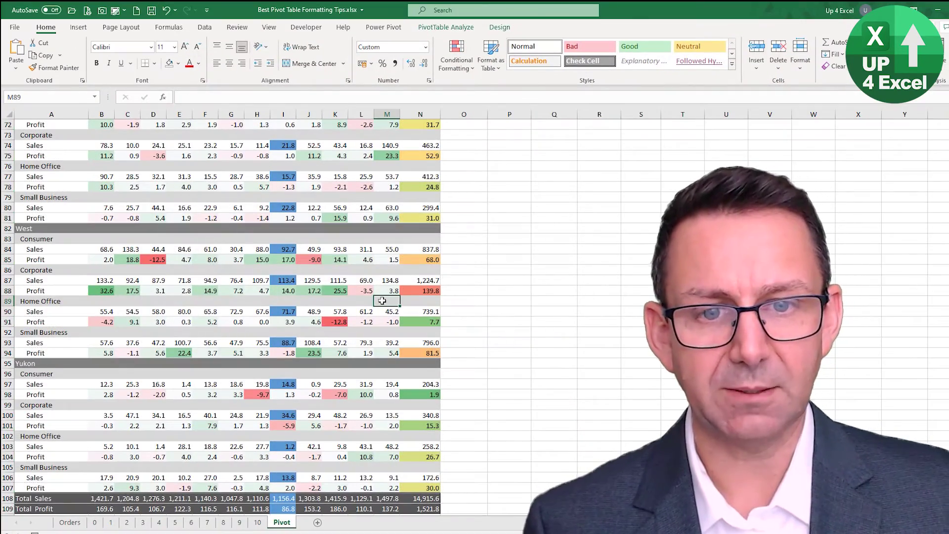
scroll(382, 301, up, 20)
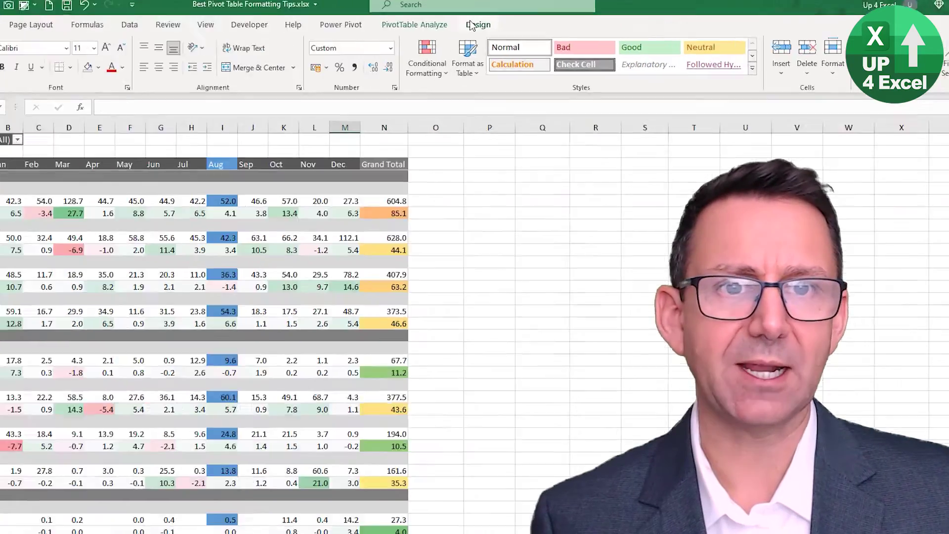
click(499, 27)
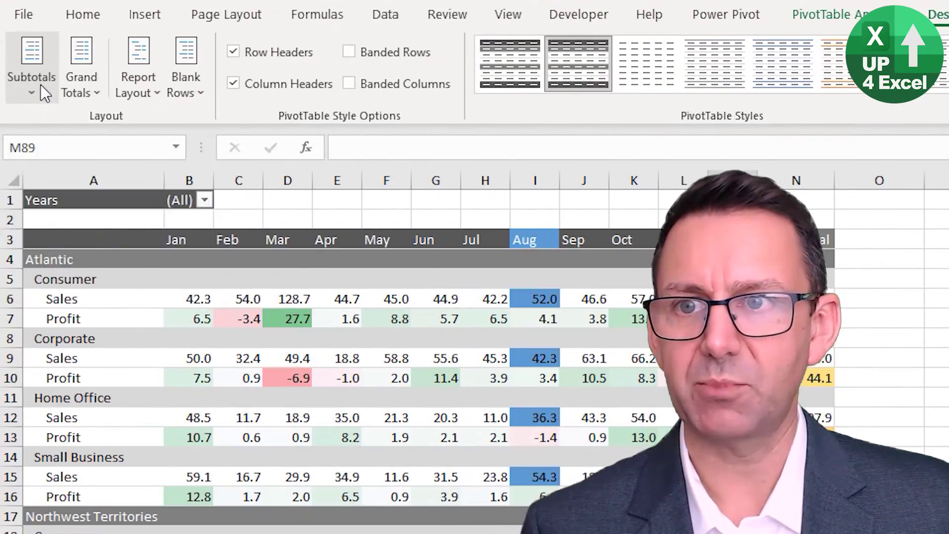
click(19, 53)
click(168, 179)
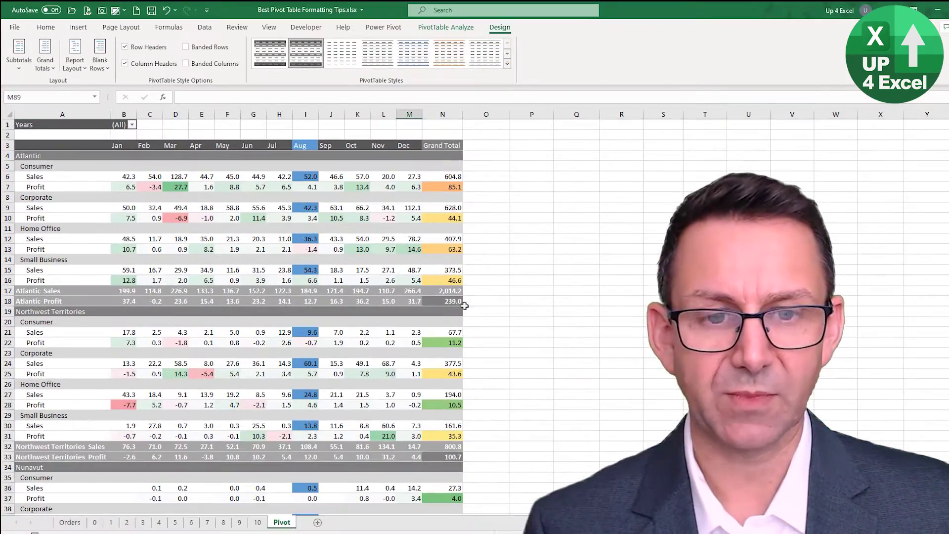
Check the Atlantic Sales subtotal and overall Total Profit, then refresh the pivot table.
click(445, 291)
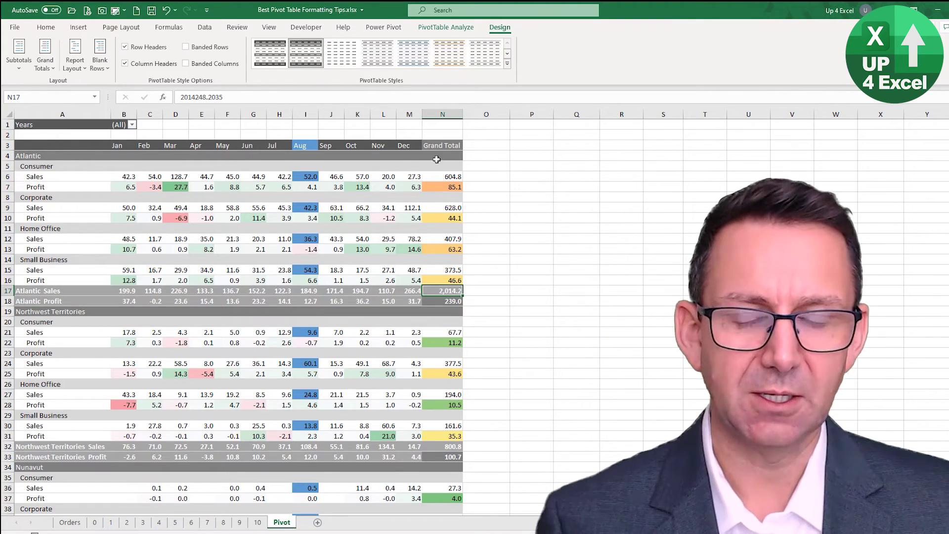
scroll(453, 387, down, 20)
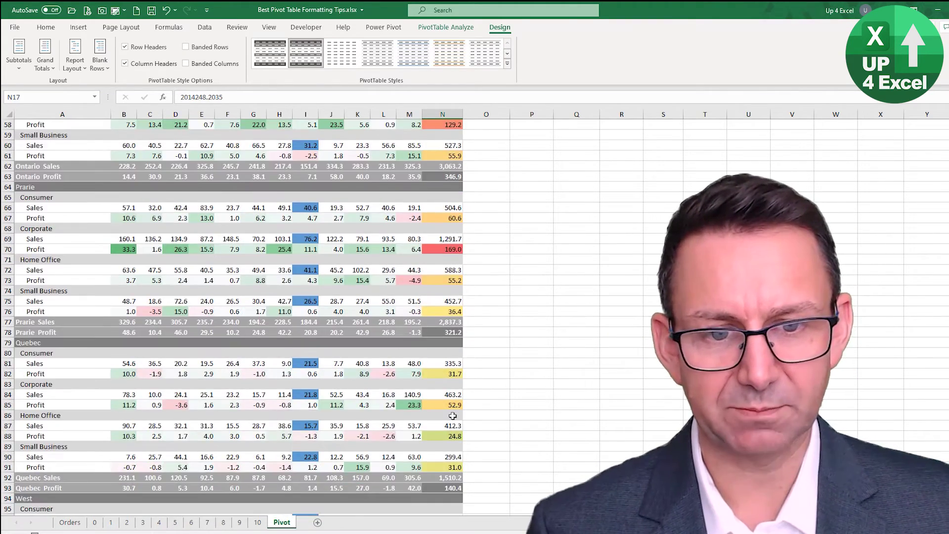
scroll(453, 415, down, 11)
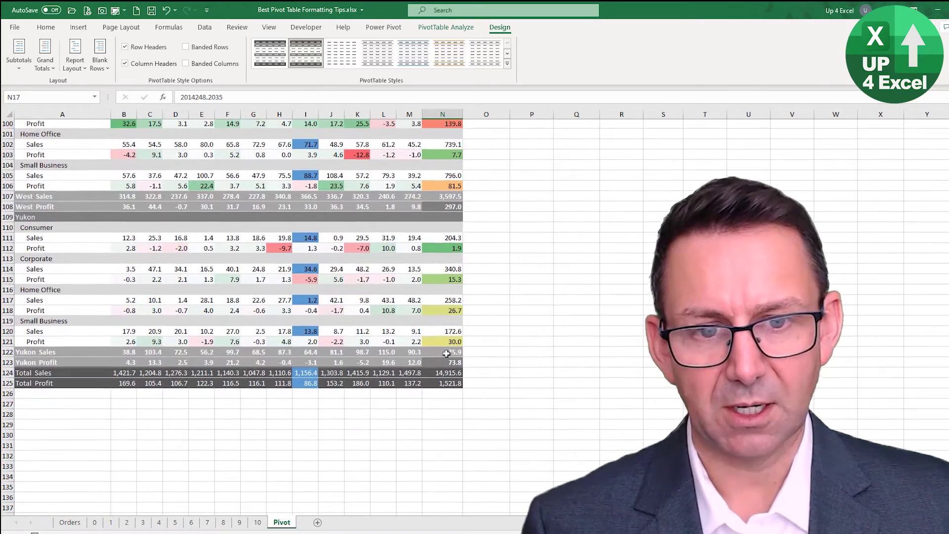
click(441, 385)
scroll(441, 391, up, 20)
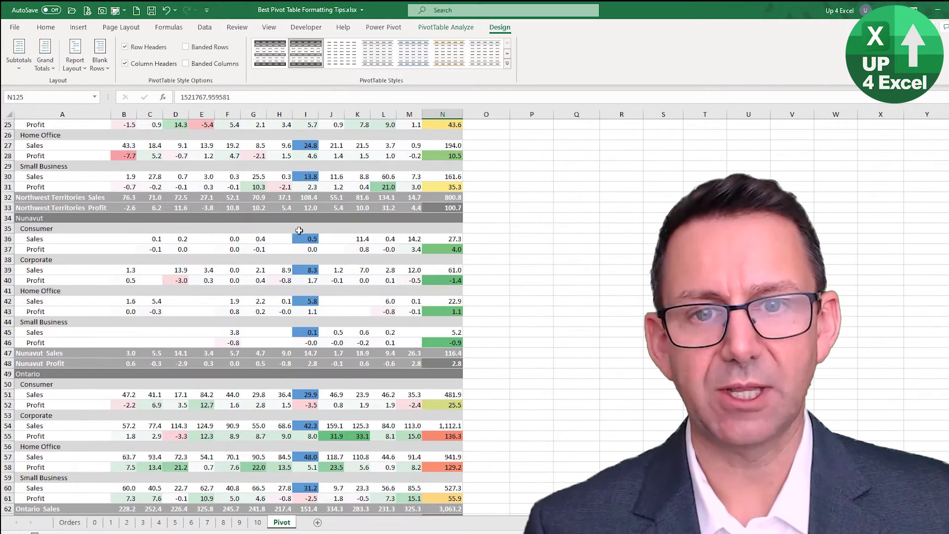
right_click(249, 259)
click(292, 299)
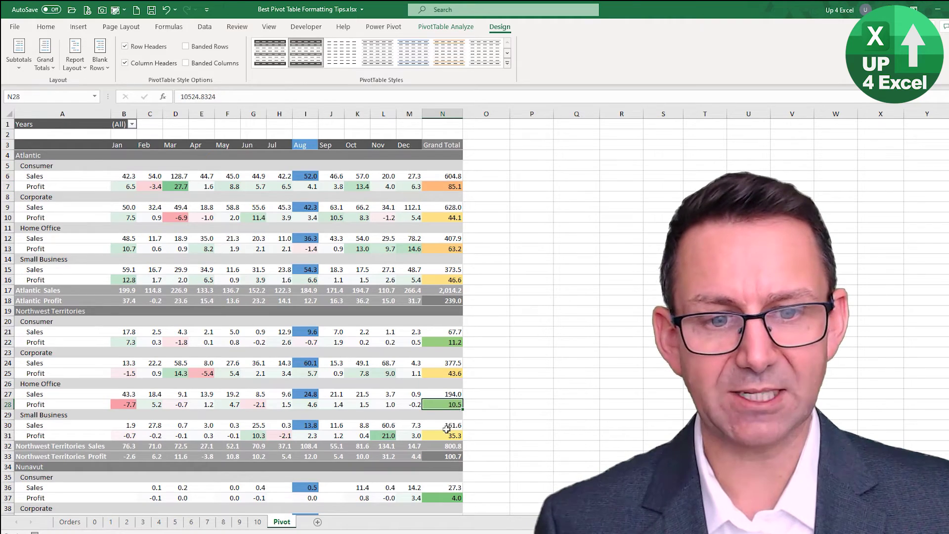
click(45, 27)
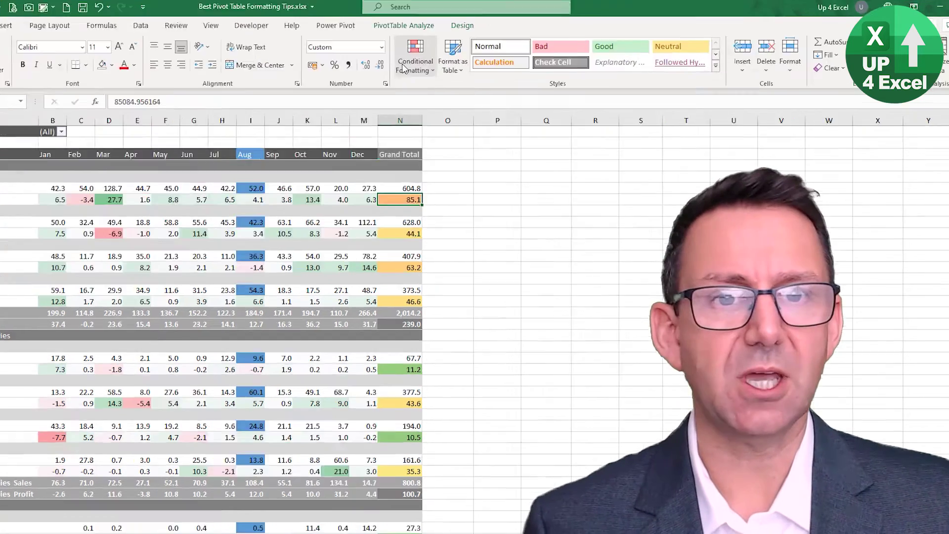
Open the Grand Total Profit Graded Color Scale rule for editing and show its Minimum colour choices.
click(456, 52)
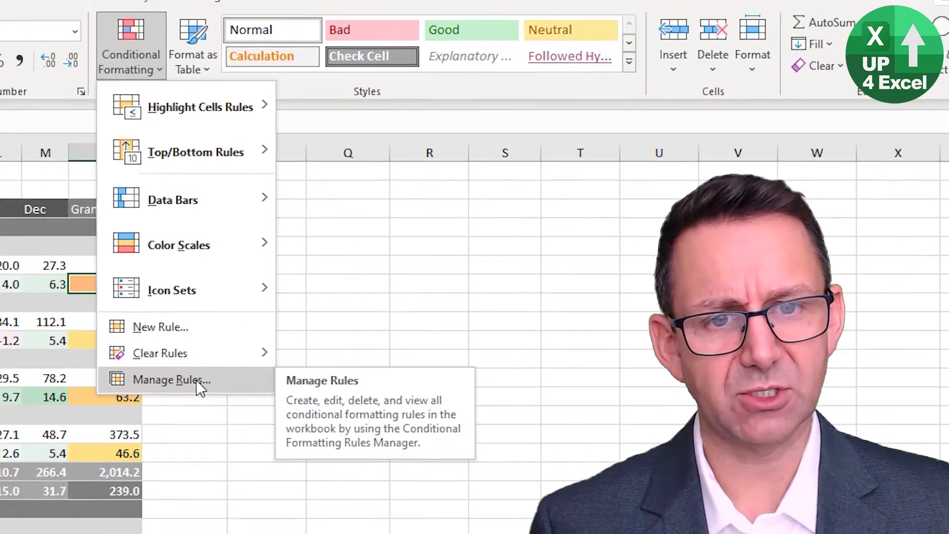
click(114, 420)
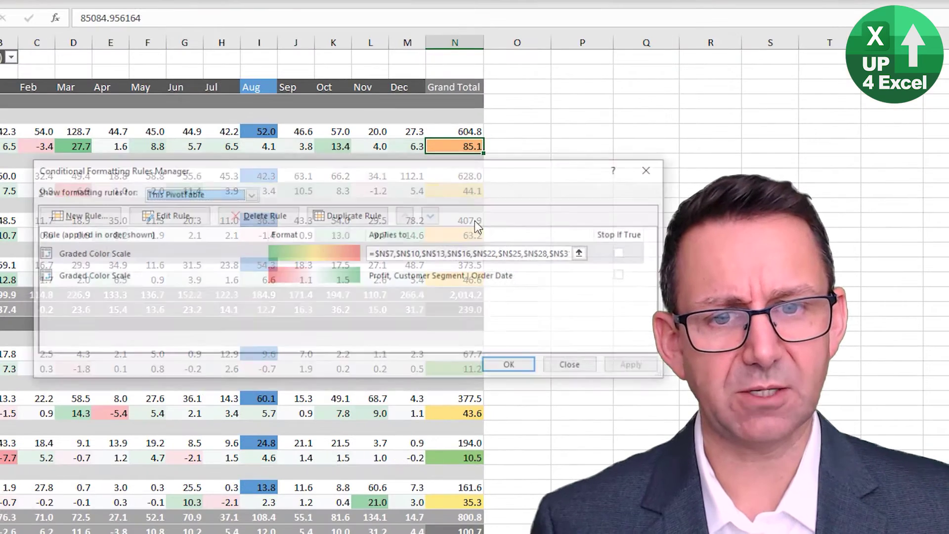
click(300, 253)
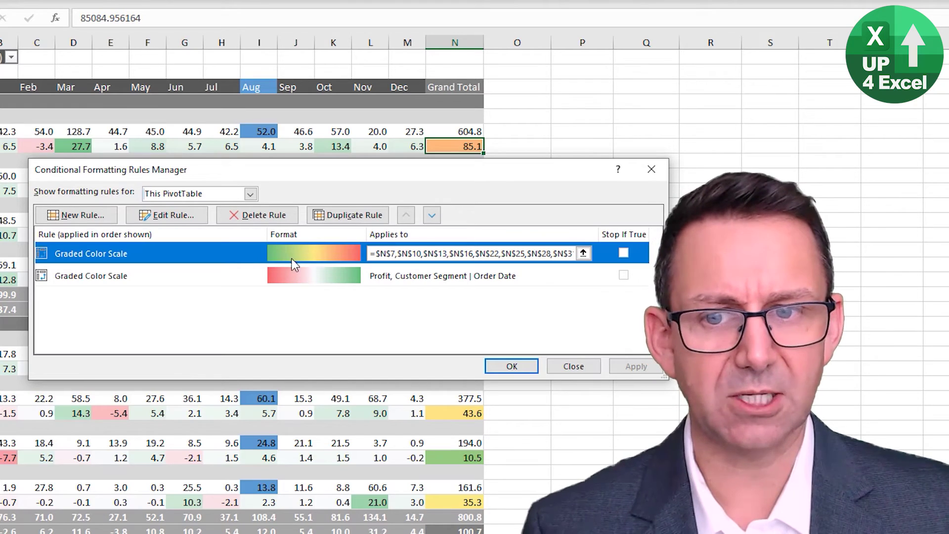
click(178, 215)
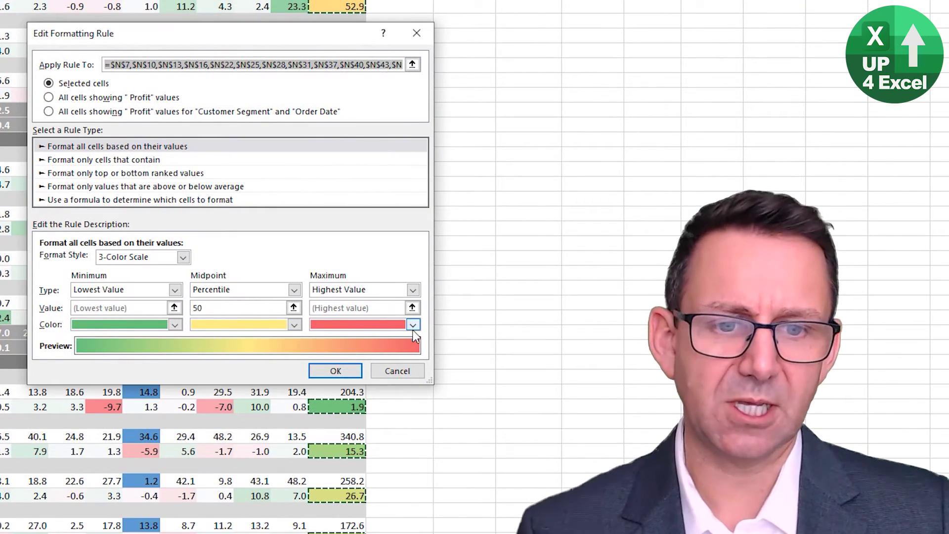
click(413, 325)
click(414, 325)
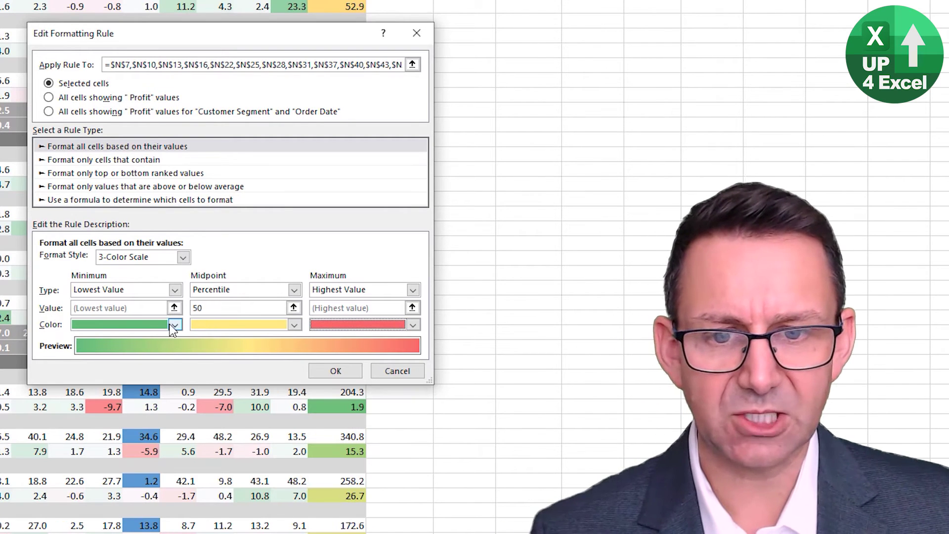
click(173, 325)
click(174, 326)
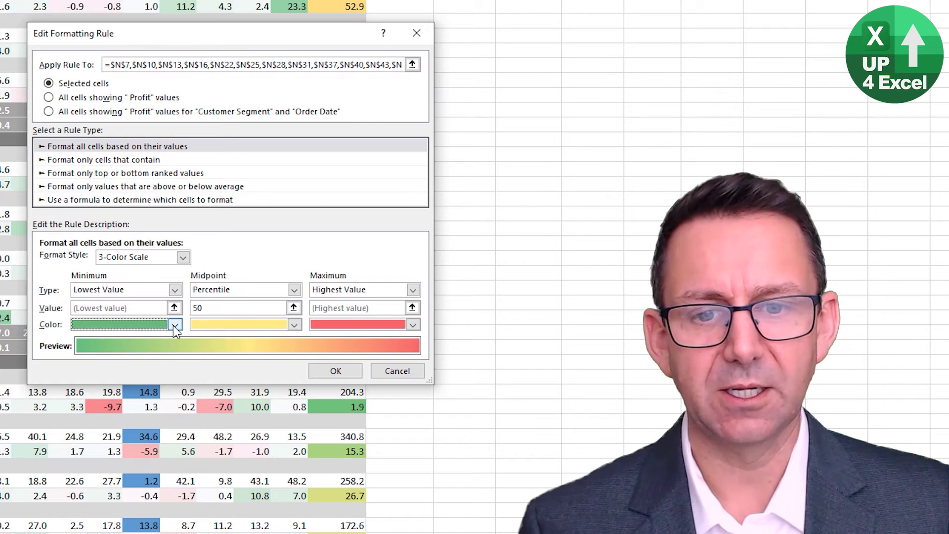
click(174, 325)
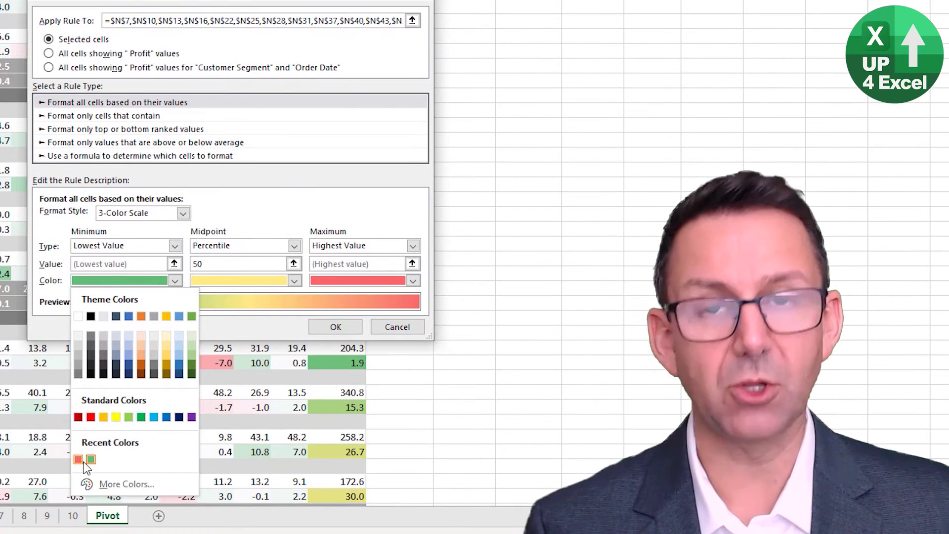
Copy the Minimum colour's green hex code #63BE7B via More Colors.
click(127, 484)
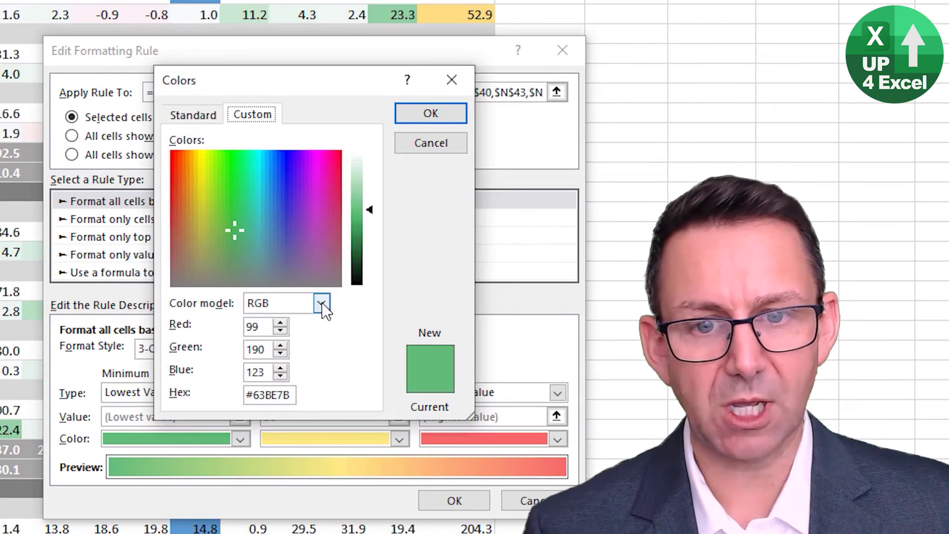
drag(296, 396, 255, 387)
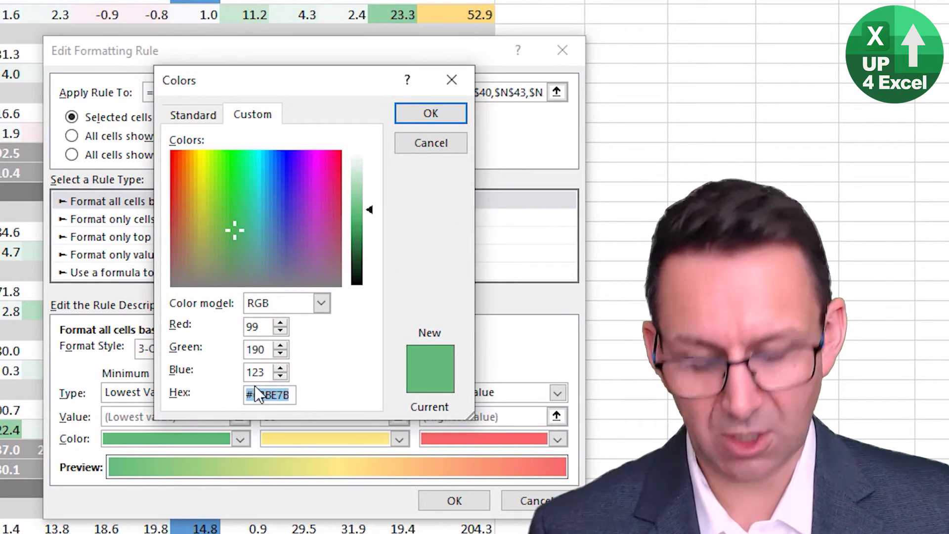
key(ctrl+c)
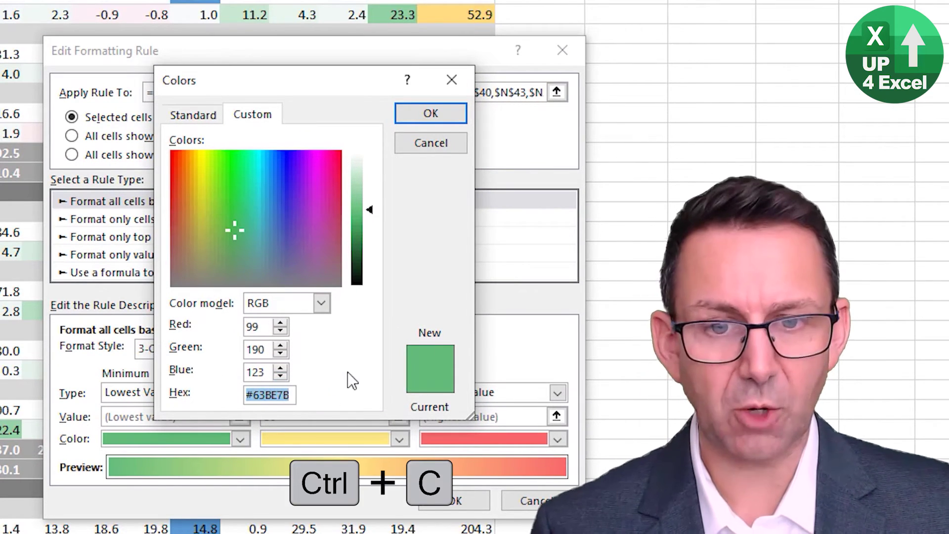
click(440, 111)
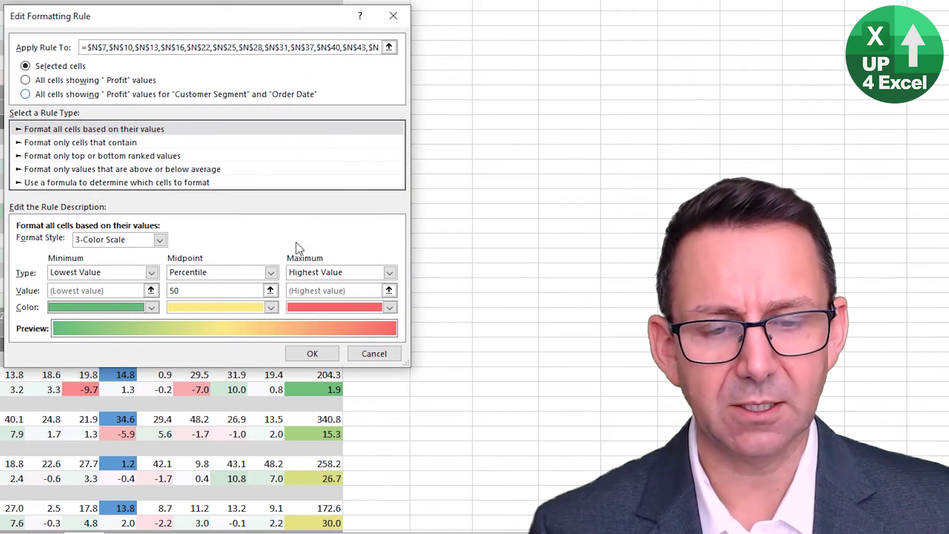
Copy the Midpoint colour's yellow hex code #FFEB84 via More Colors.
click(390, 308)
click(276, 305)
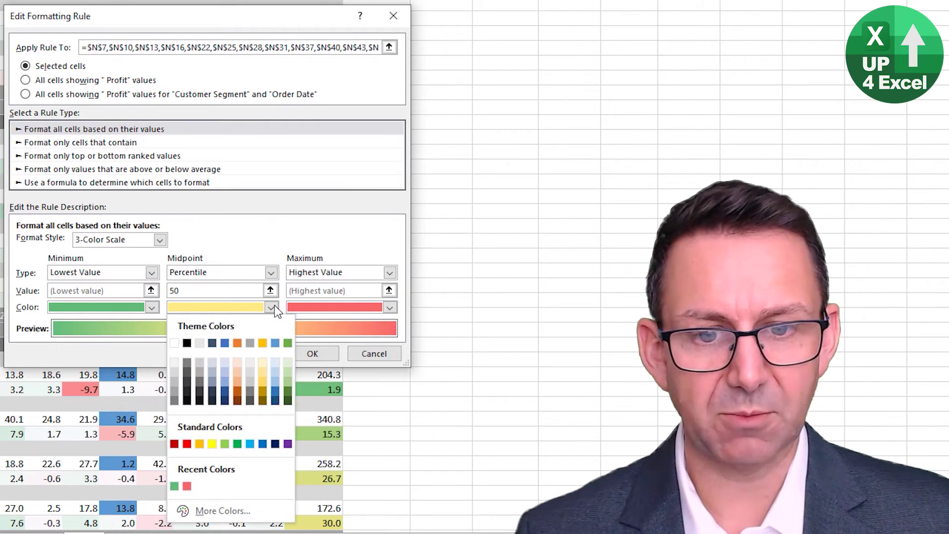
click(225, 511)
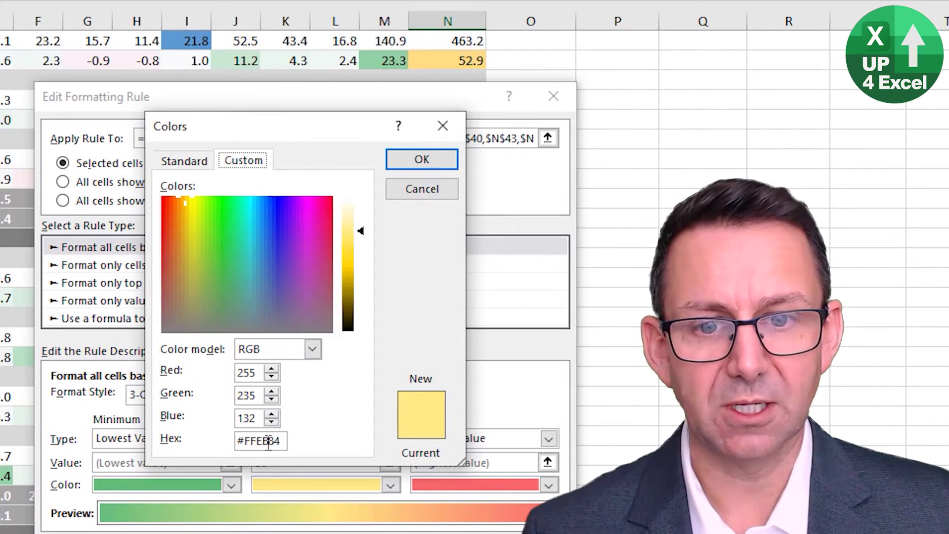
drag(285, 443, 230, 447)
key(ctrl+c)
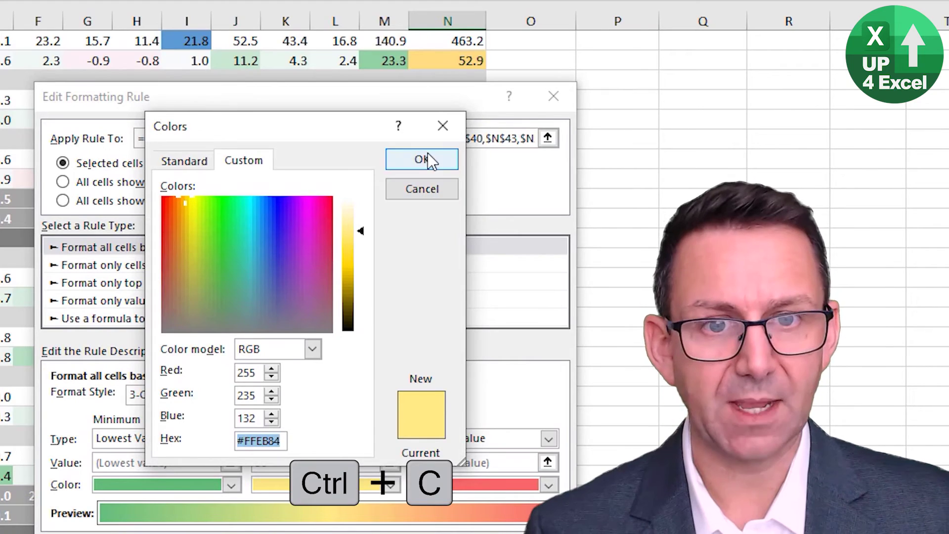
click(428, 157)
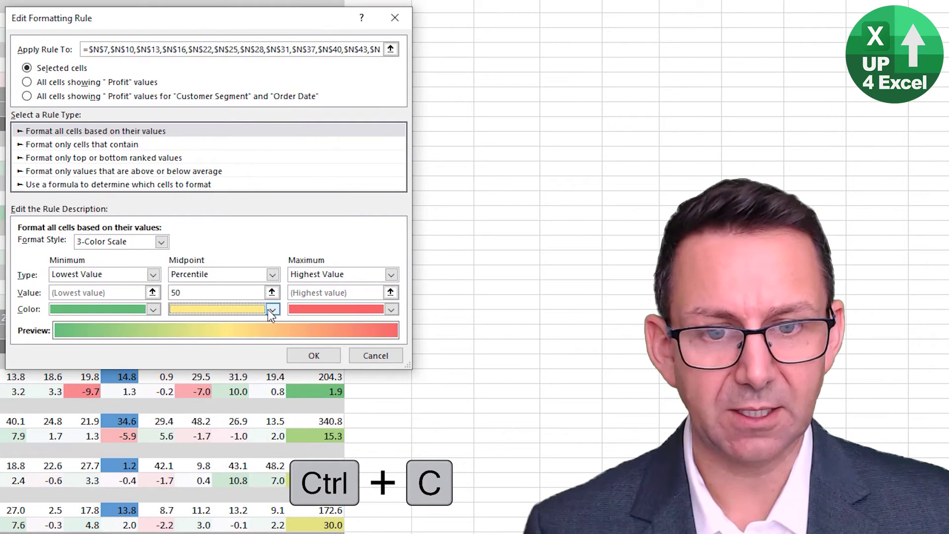
click(271, 310)
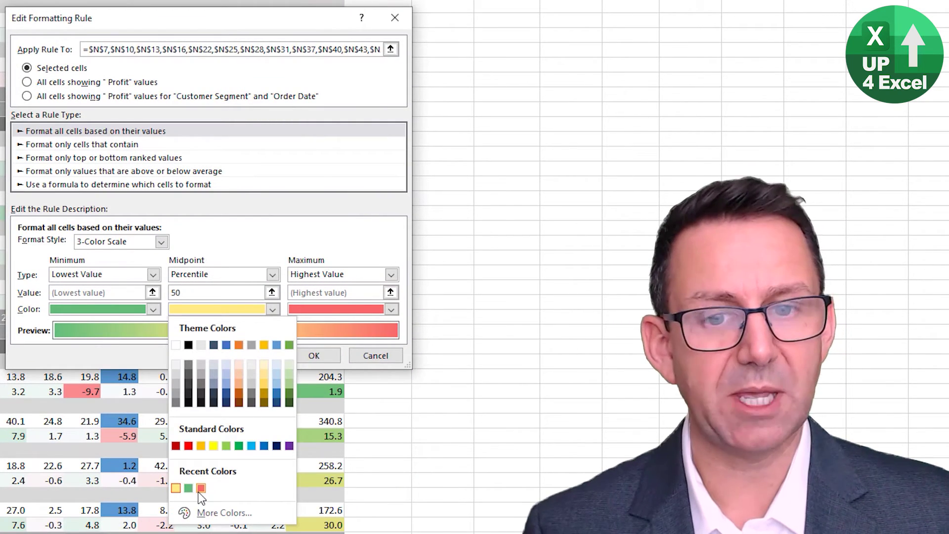
Edit the colour-scale rule: red for minimum, green for maximum, and a Number midpoint of 0.
click(152, 310)
click(153, 310)
click(152, 309)
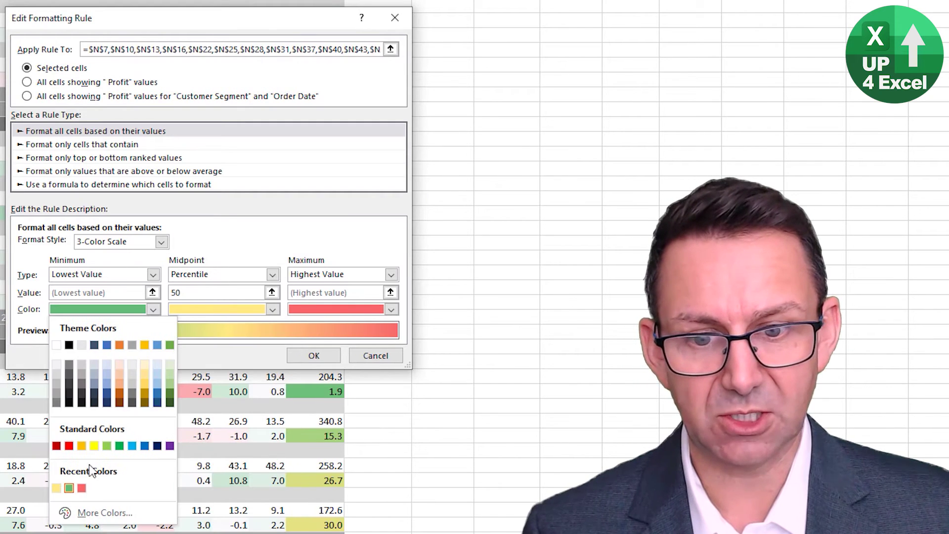
click(80, 488)
click(389, 312)
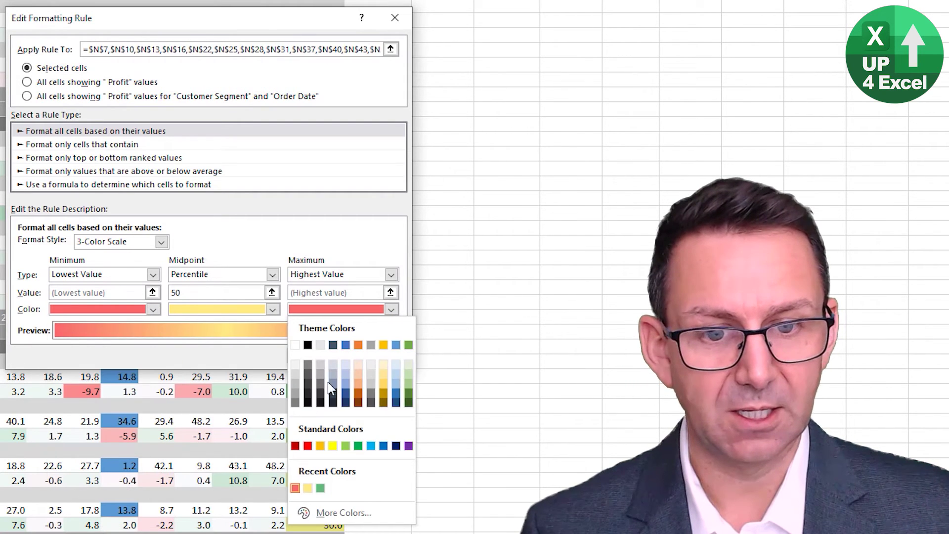
click(320, 488)
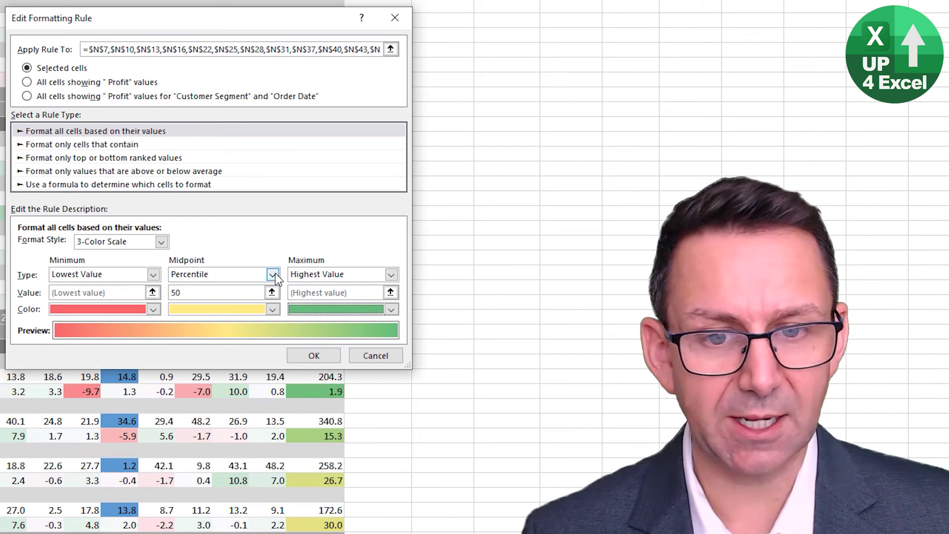
click(274, 276)
click(239, 289)
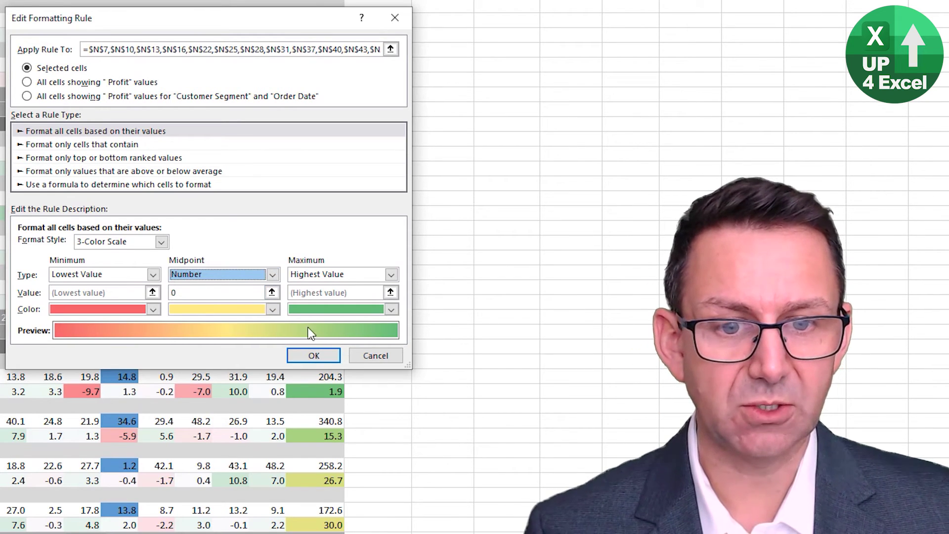
click(324, 357)
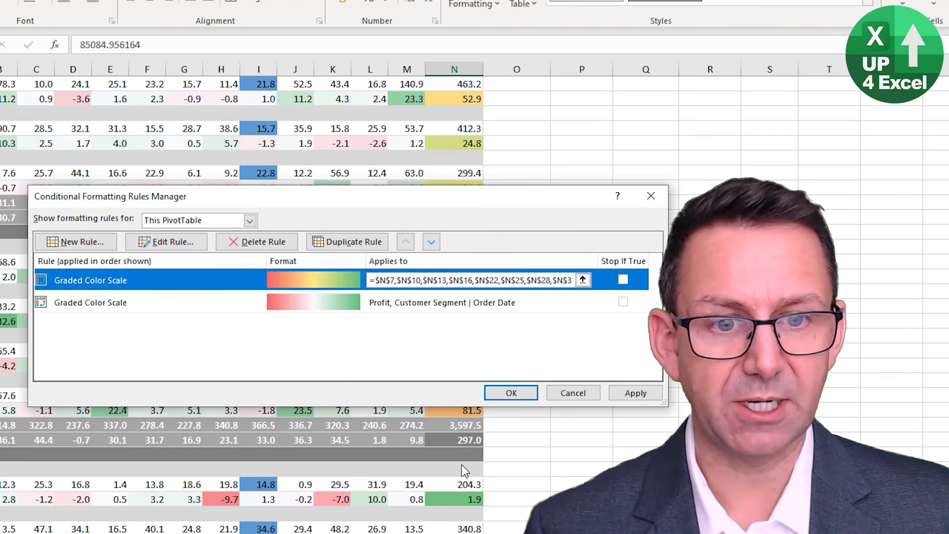
Apply the revised rule, close the Rules Manager, and check that negative totals like N40 show red.
click(638, 394)
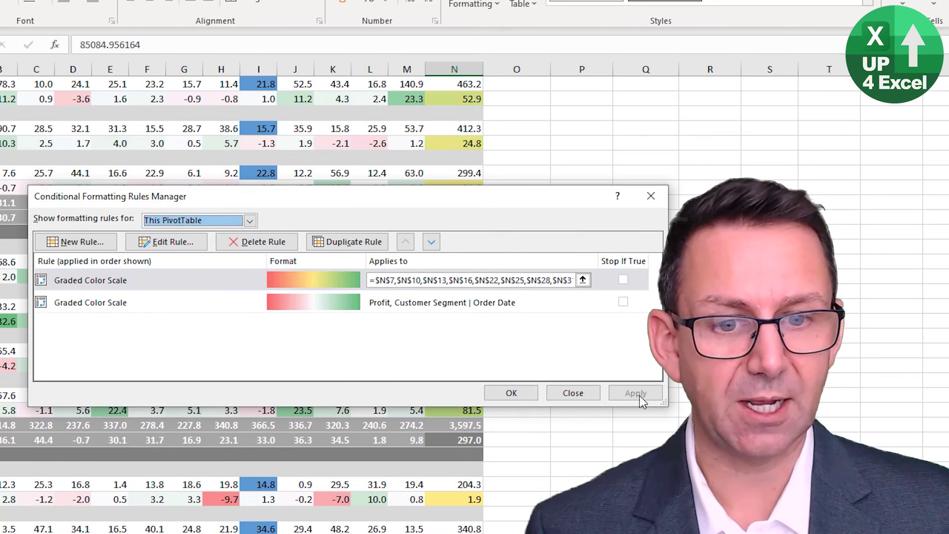
click(524, 395)
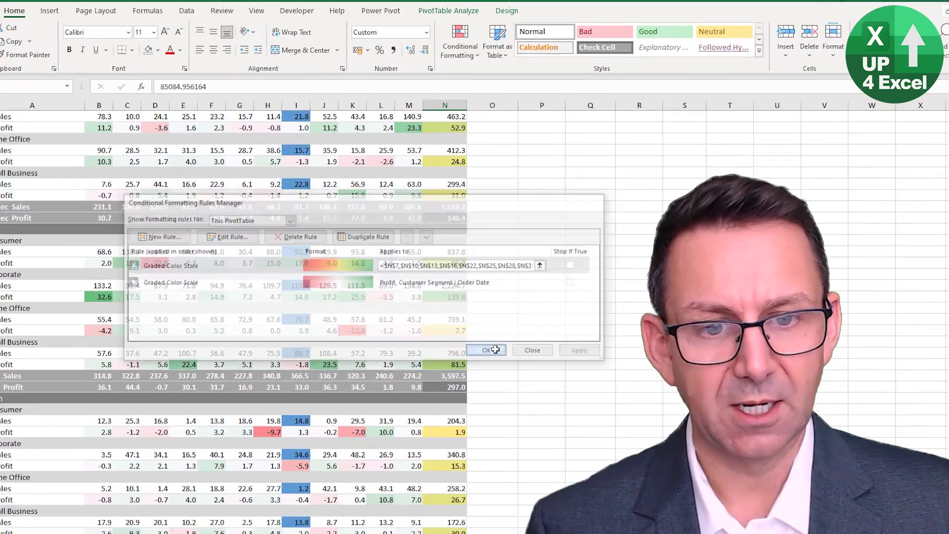
scroll(456, 254, down, 3)
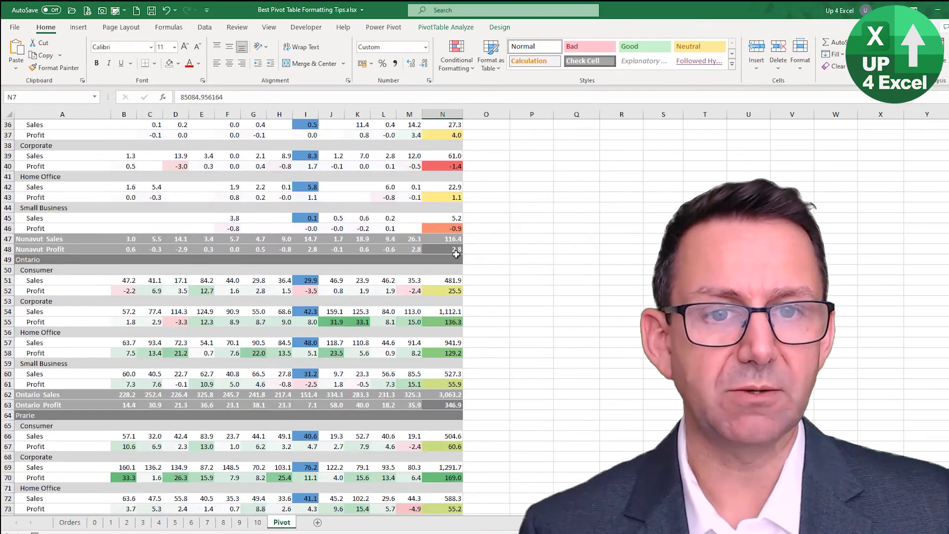
scroll(456, 254, up, 12)
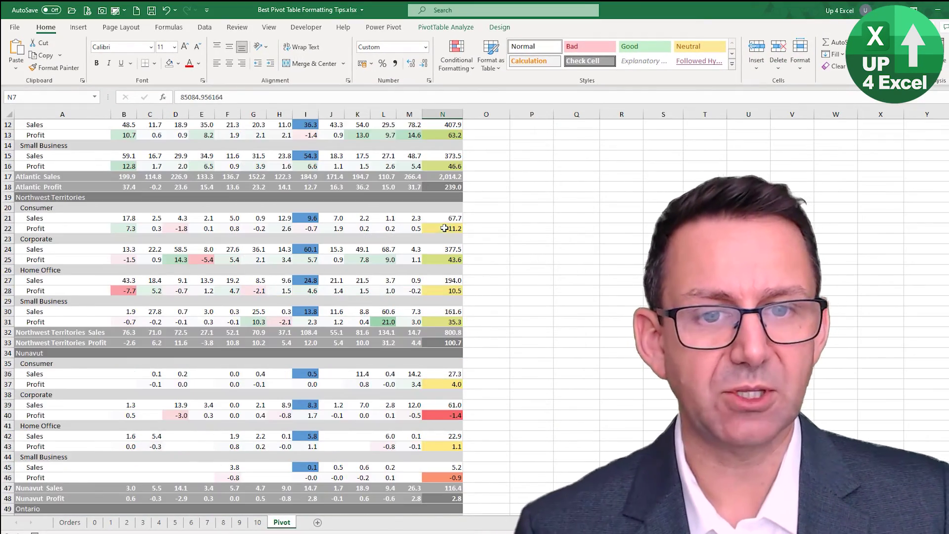
scroll(461, 263, down, 8)
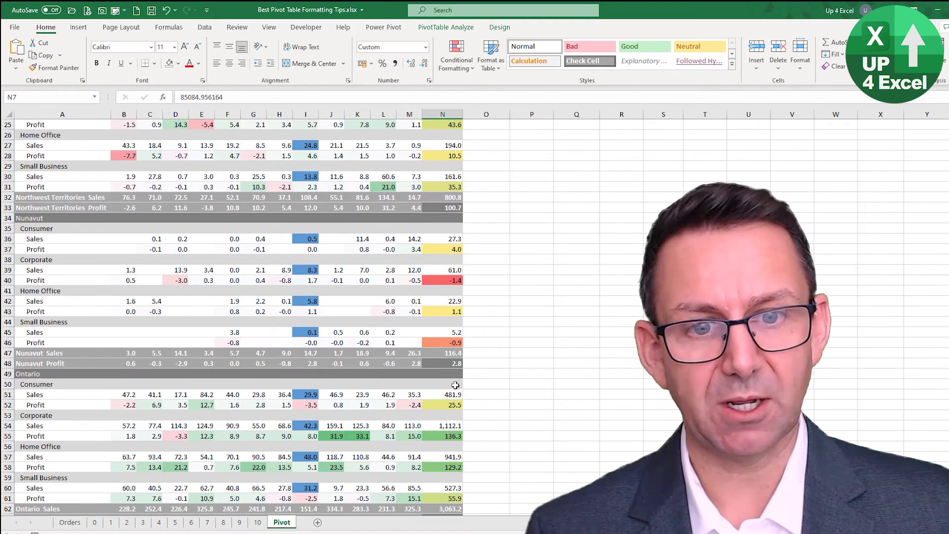
click(447, 280)
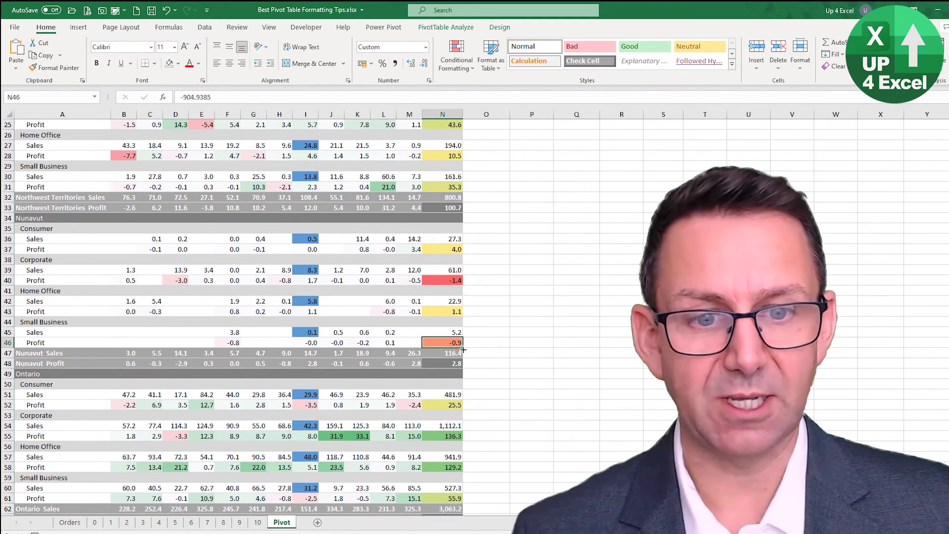
scroll(452, 341, down, 1)
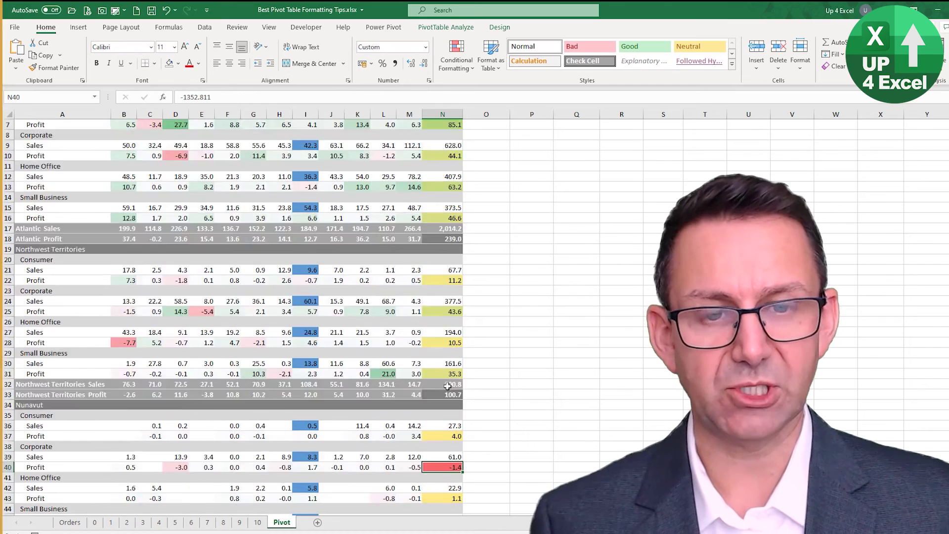